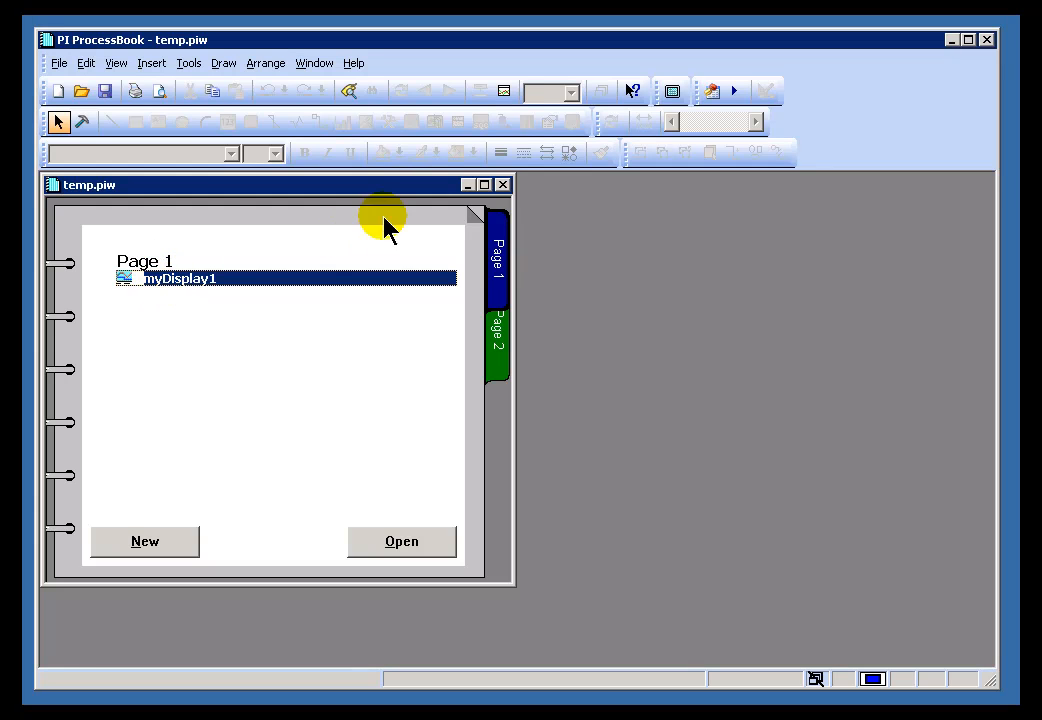
# - Select and deselect the Page 1 heading and the myDisplay1 entry in temp.piw
pyautogui.click(148, 261)
pyautogui.click(167, 279)
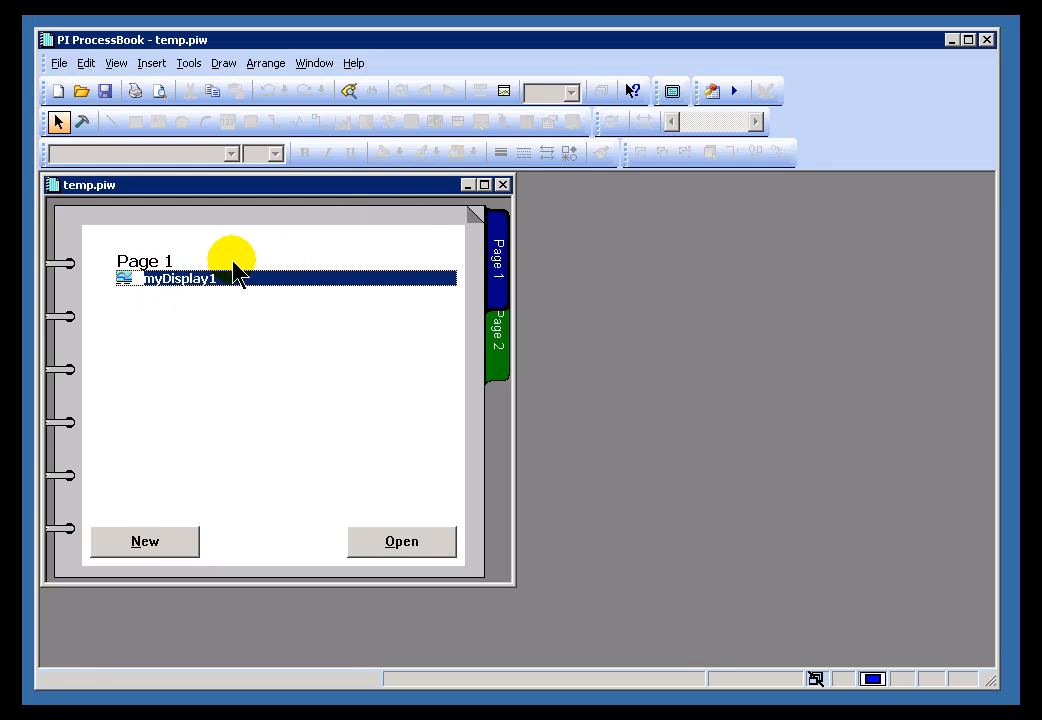
pyautogui.click(428, 220)
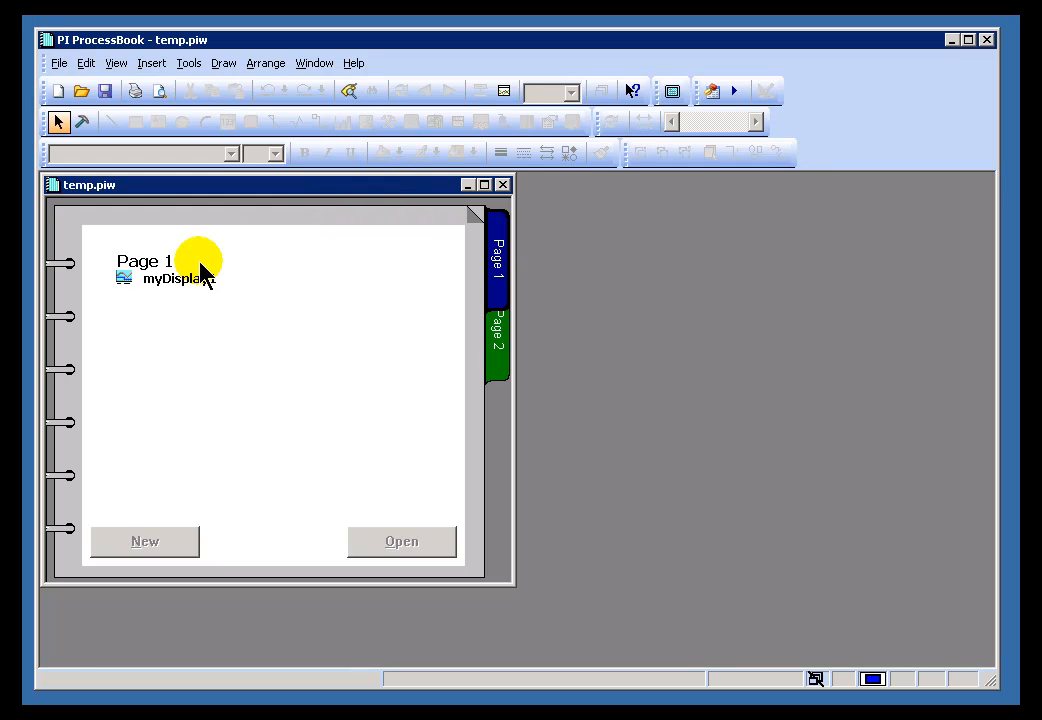
pyautogui.click(155, 282)
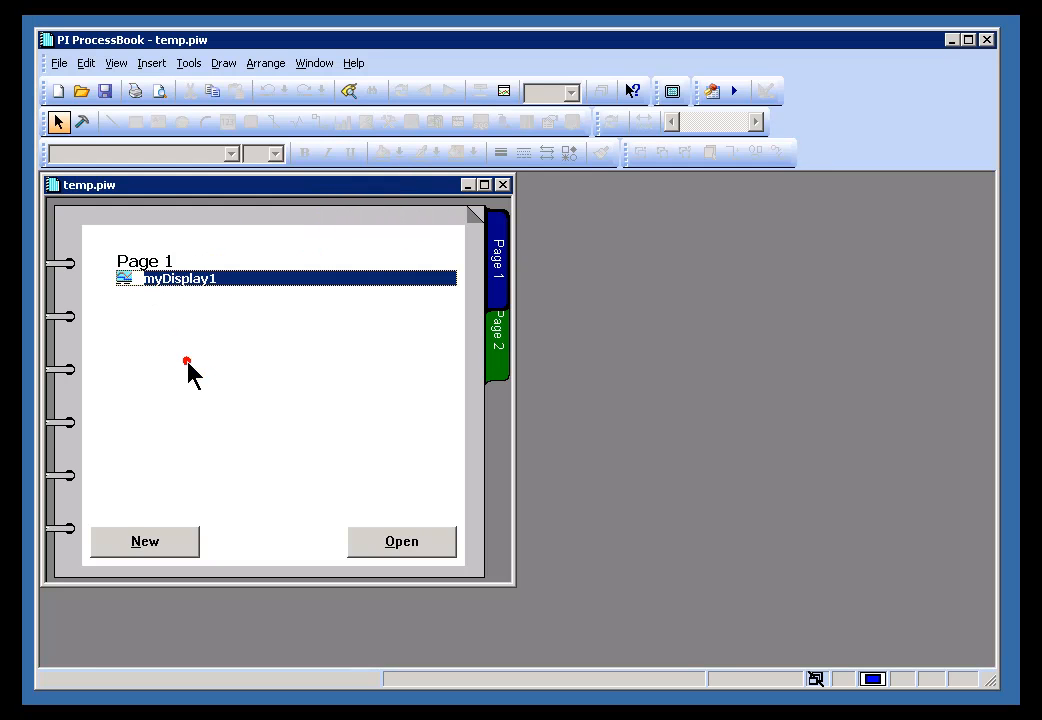
pyautogui.click(147, 258)
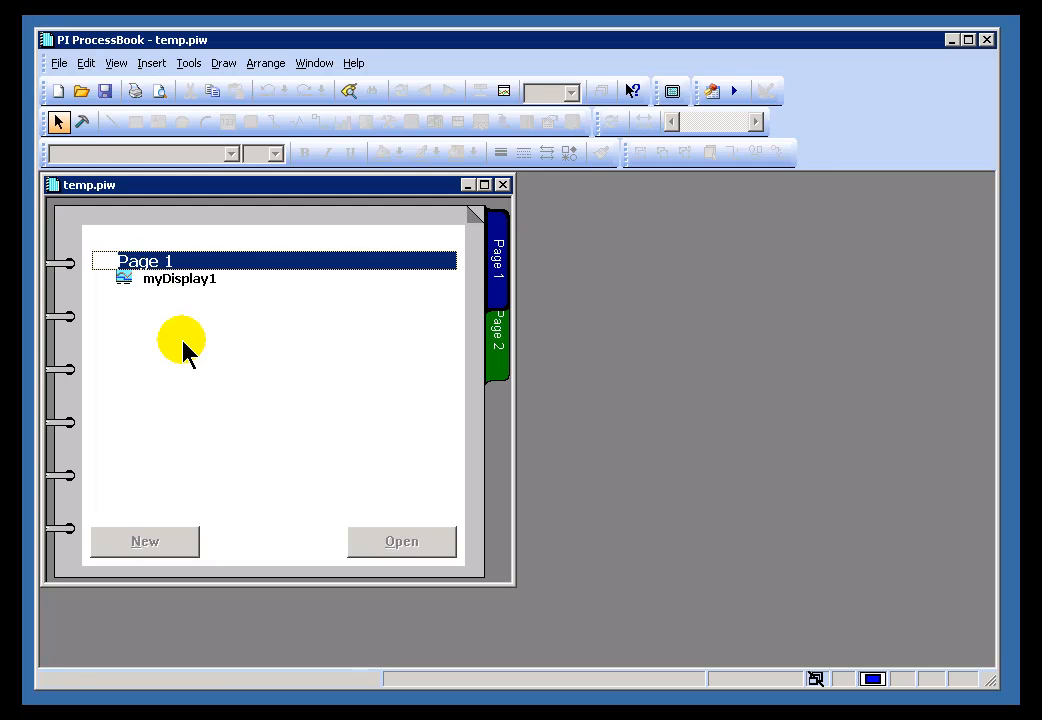
pyautogui.click(162, 278)
pyautogui.click(293, 533)
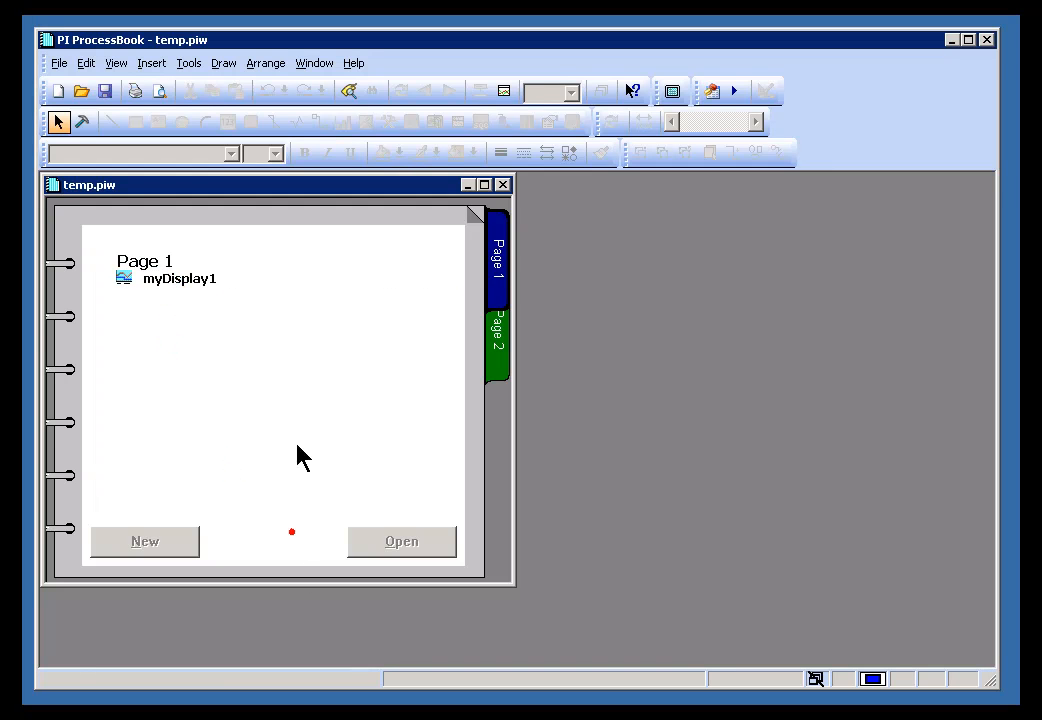
pyautogui.click(184, 280)
pyautogui.click(224, 520)
pyautogui.click(184, 284)
pyautogui.click(277, 540)
pyautogui.click(184, 285)
pyautogui.click(424, 216)
pyautogui.click(142, 283)
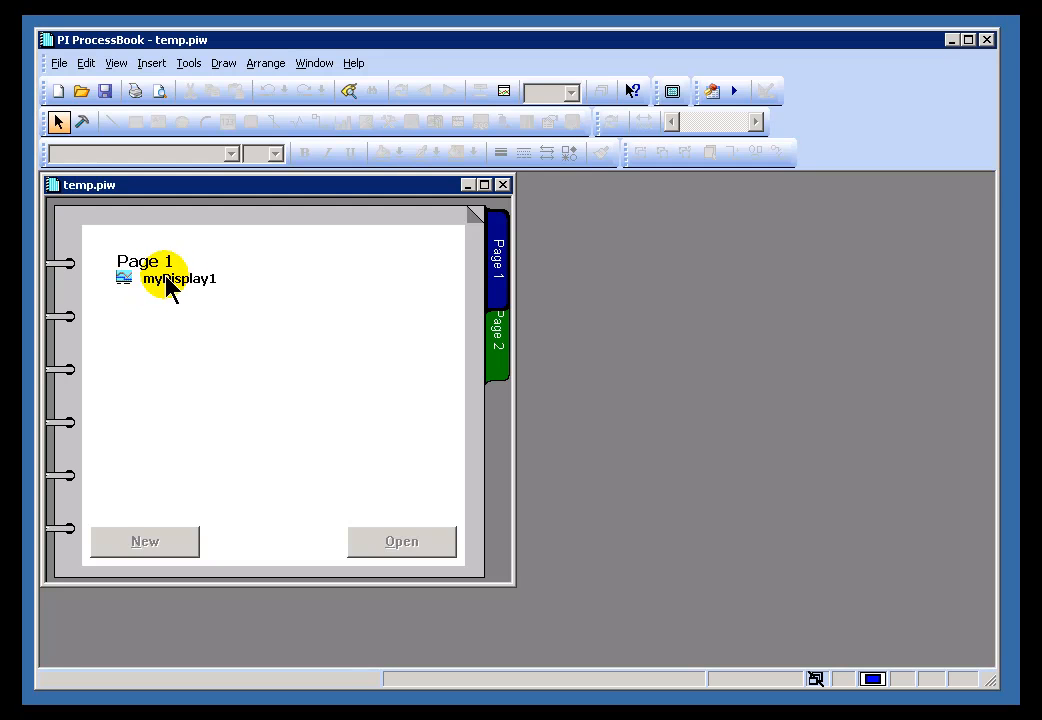
# - Create a new ProcessBook Entry of type Link / OS Command and browse for ProcessBook files
pyautogui.click(59, 64)
pyautogui.click(88, 87)
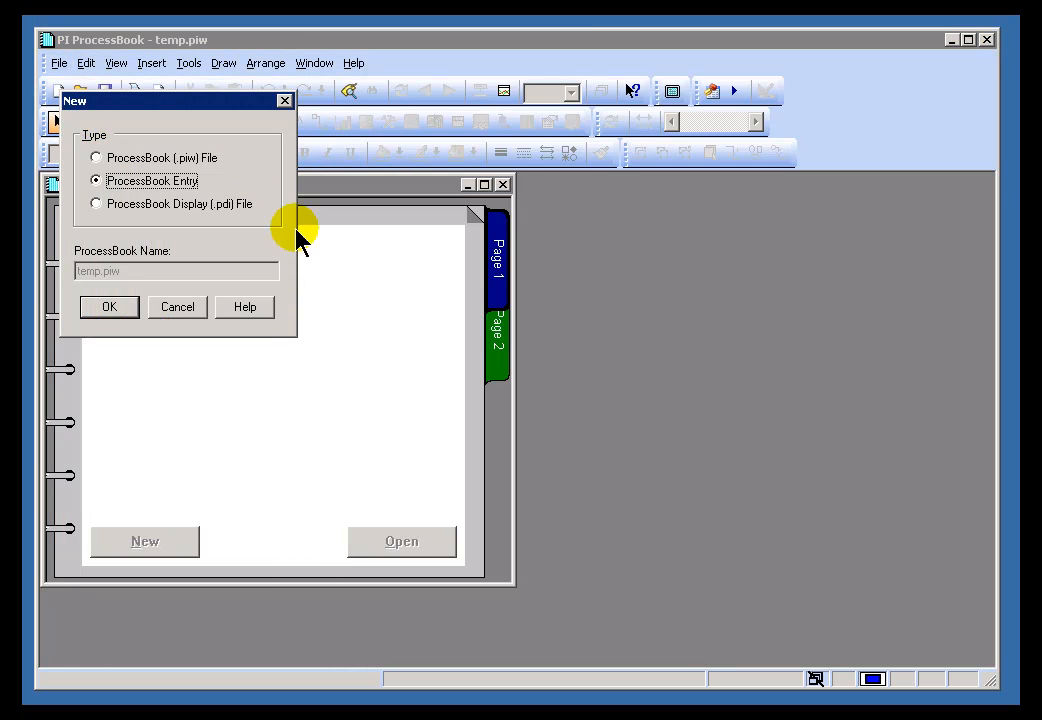
pyautogui.click(107, 307)
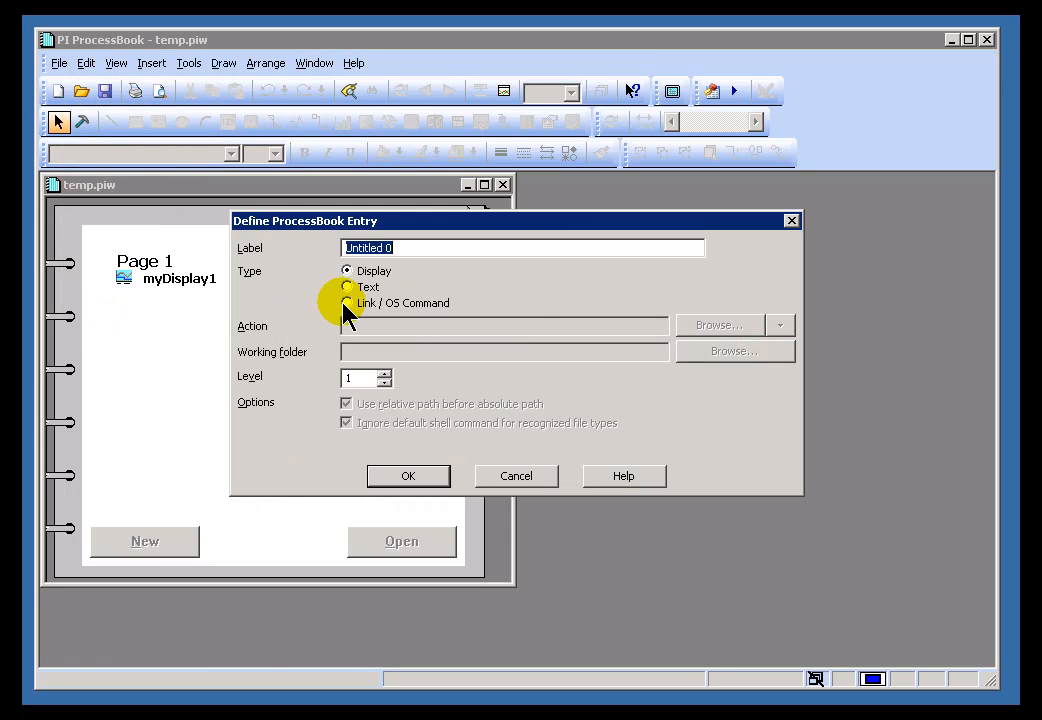
pyautogui.click(347, 303)
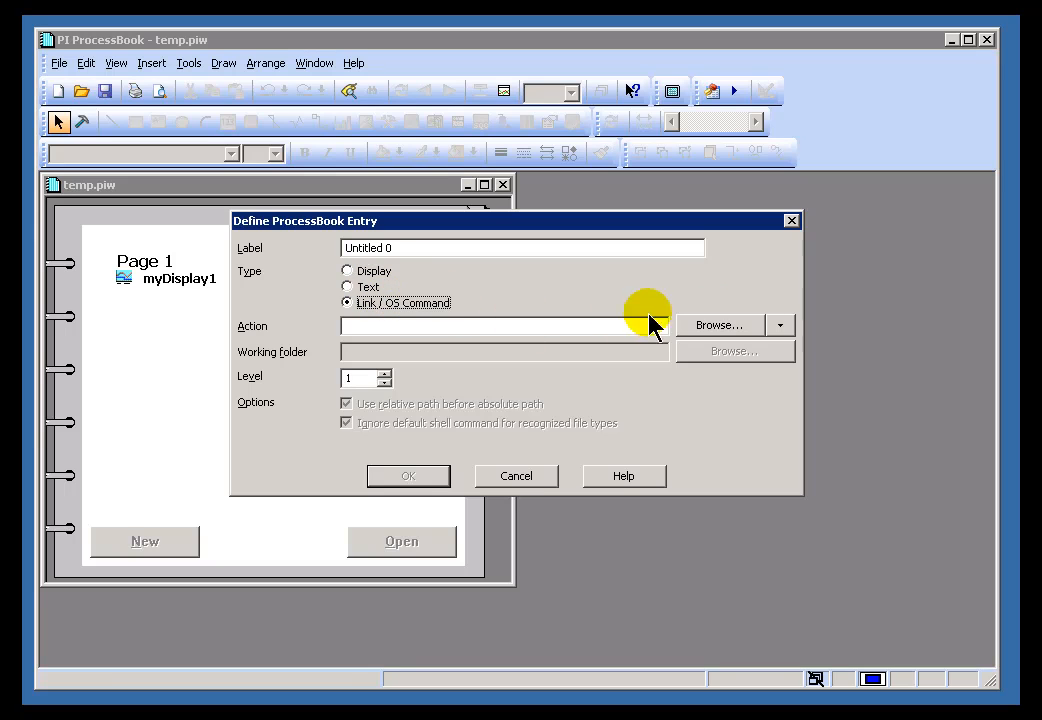
pyautogui.click(781, 327)
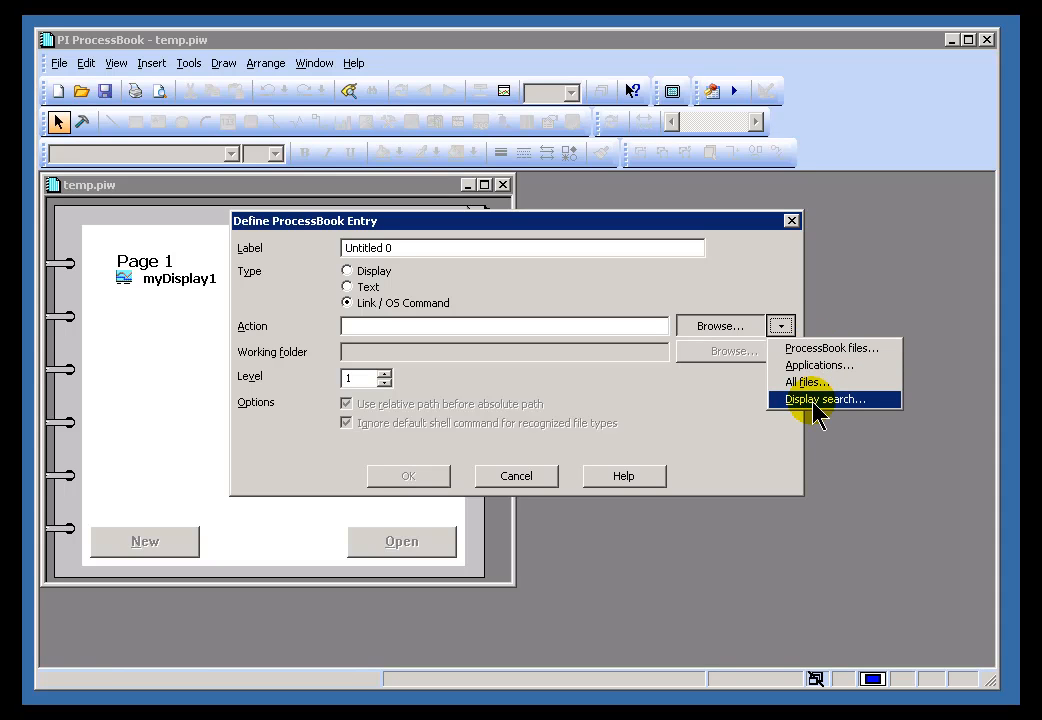
pyautogui.click(805, 349)
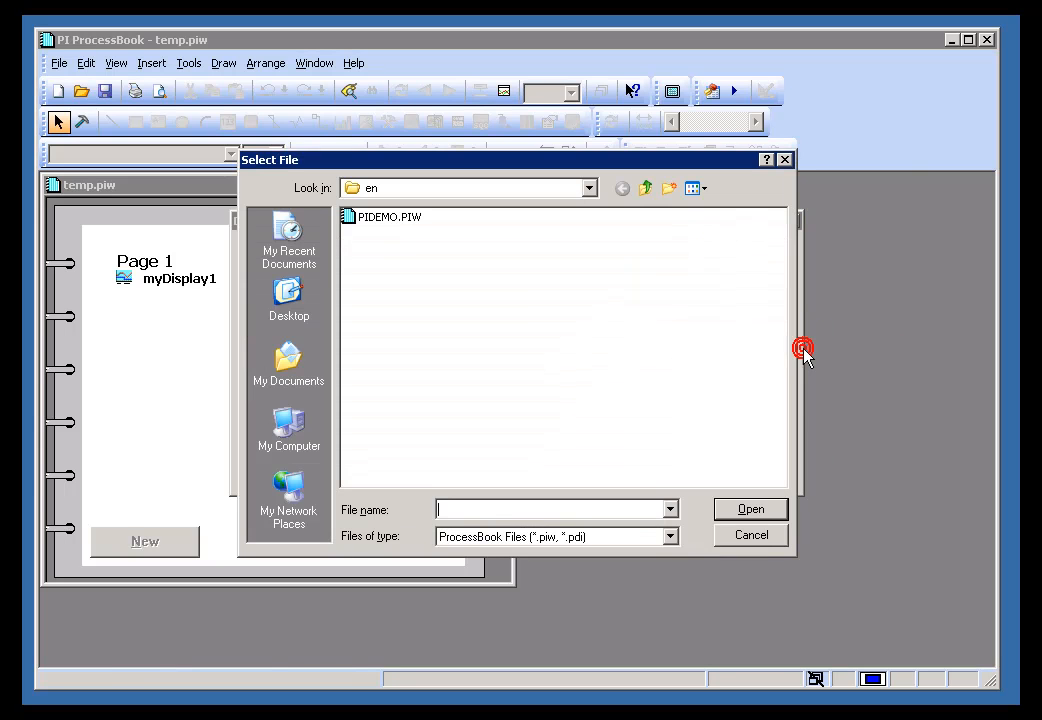
# - Set PIDEMO.PIW from the en folder as the link target and raise the entry level to 2
pyautogui.click(358, 218)
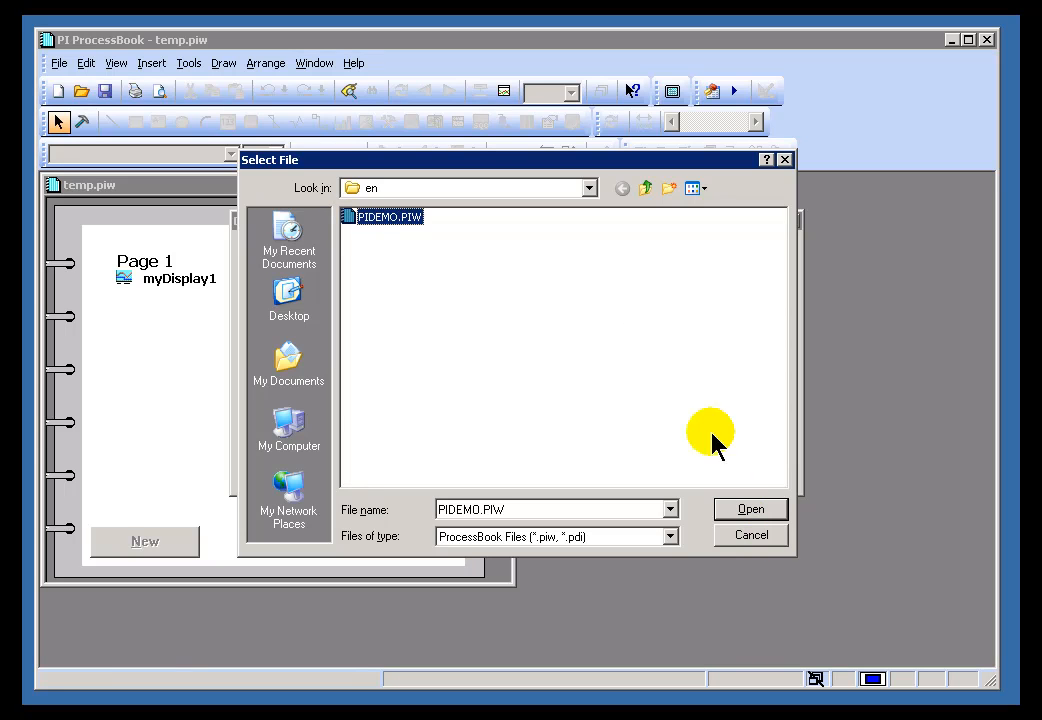
pyautogui.click(530, 187)
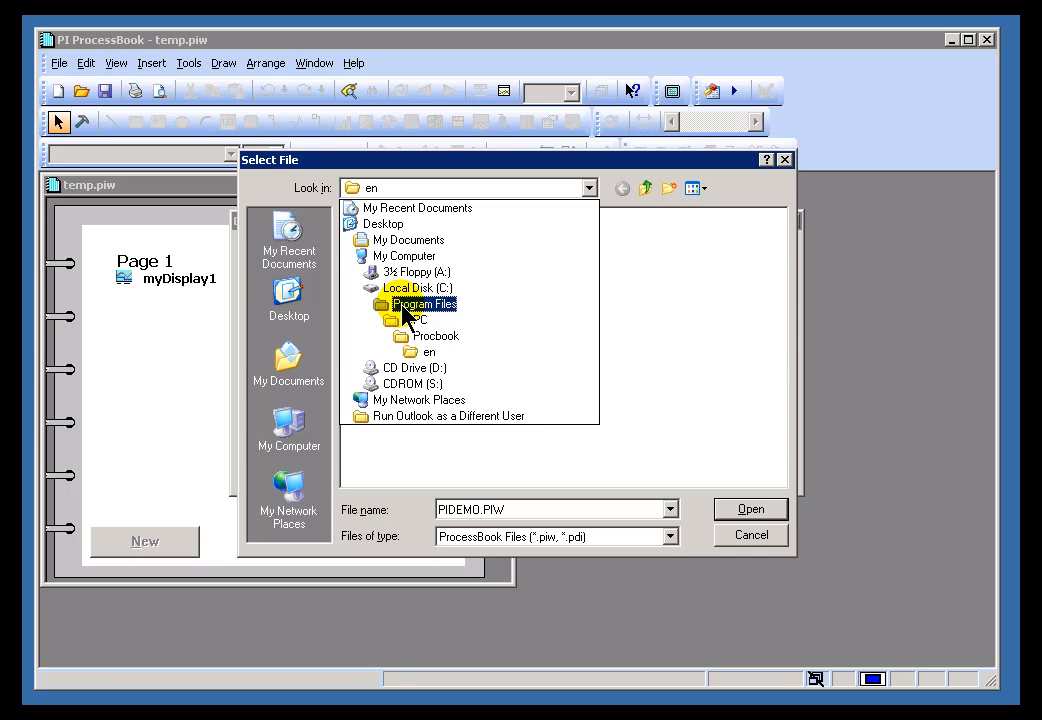
pyautogui.click(428, 354)
pyautogui.click(355, 218)
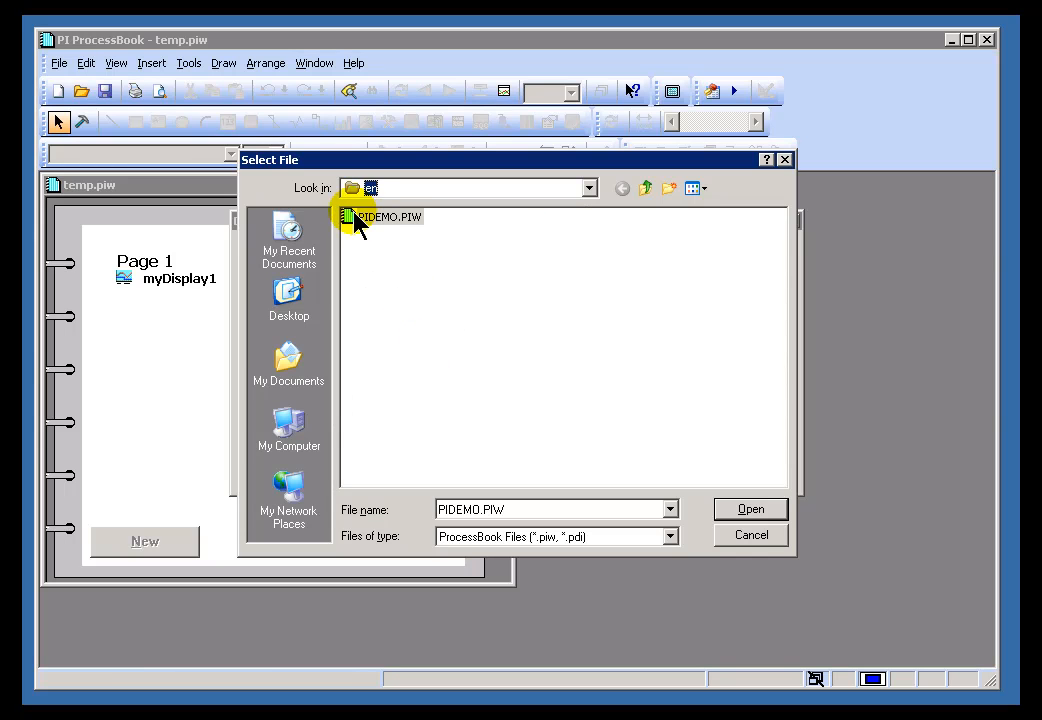
pyautogui.click(749, 511)
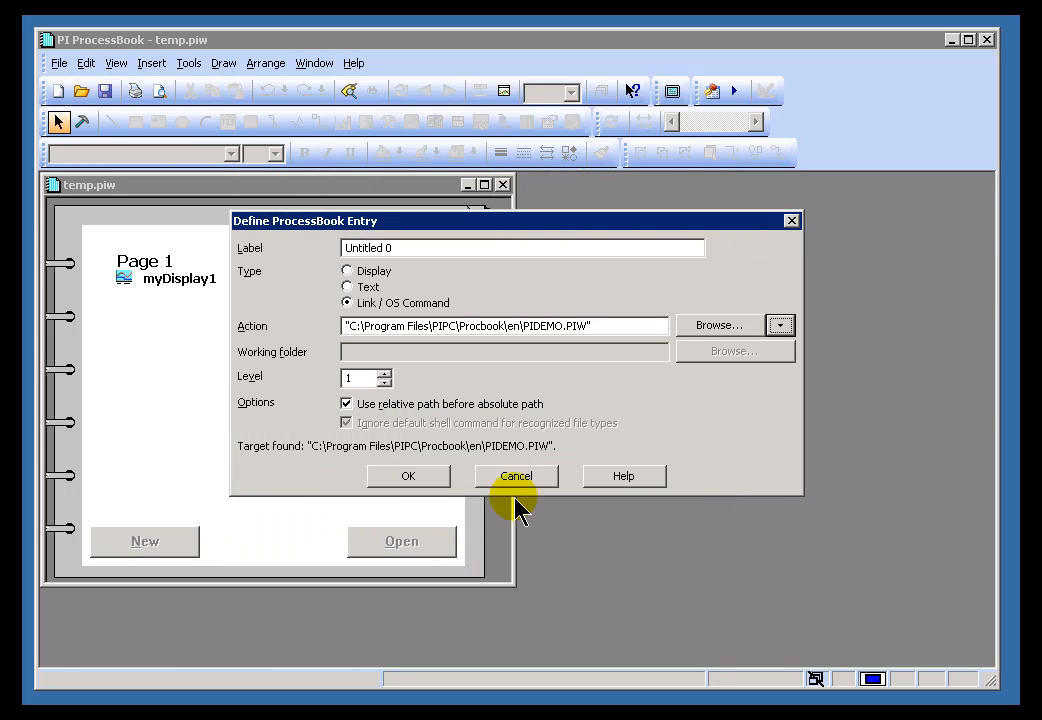
pyautogui.click(384, 372)
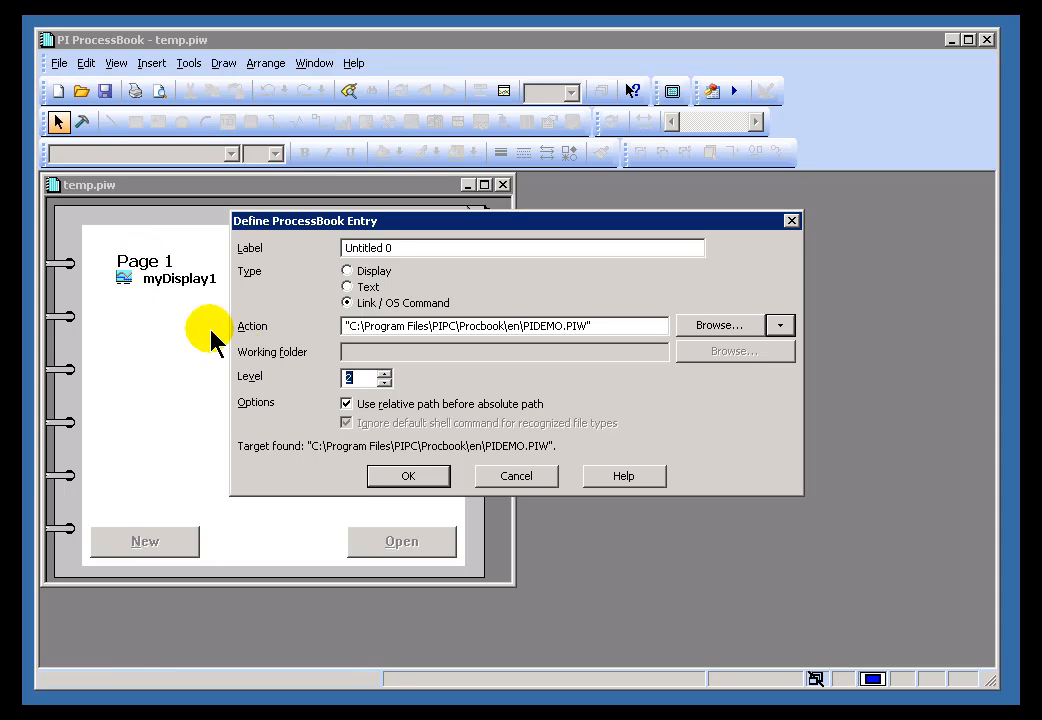
# - Leave relative path lookup on and confirm the entry, which opens PIDEMO.PIW
pyautogui.click(347, 405)
pyautogui.click(347, 405)
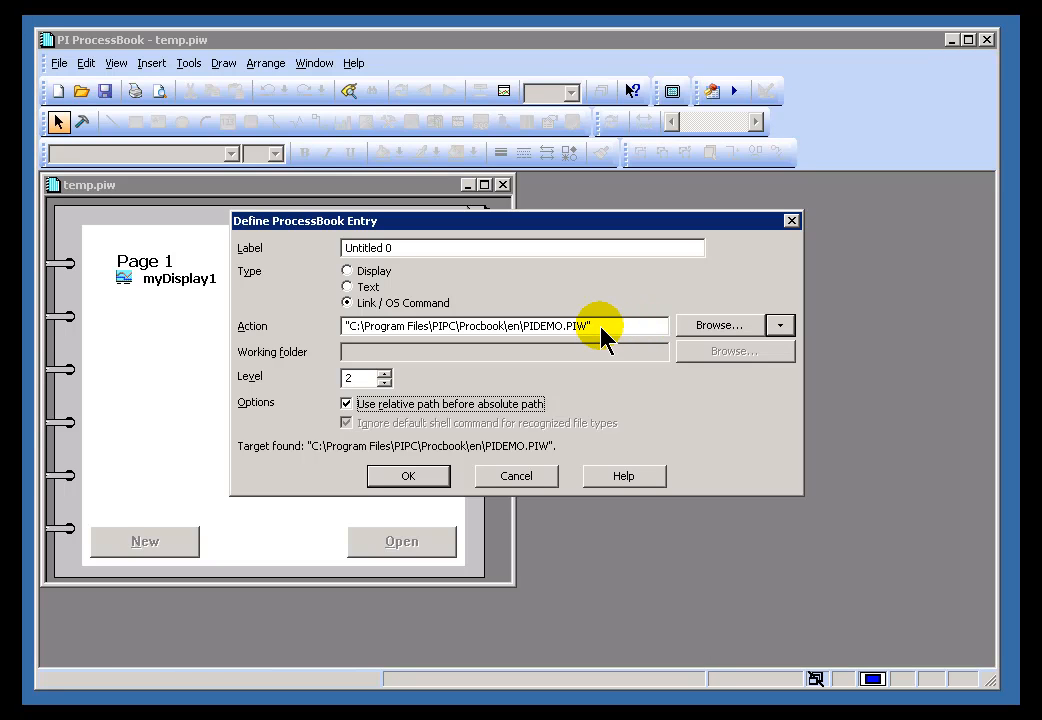
pyautogui.click(398, 479)
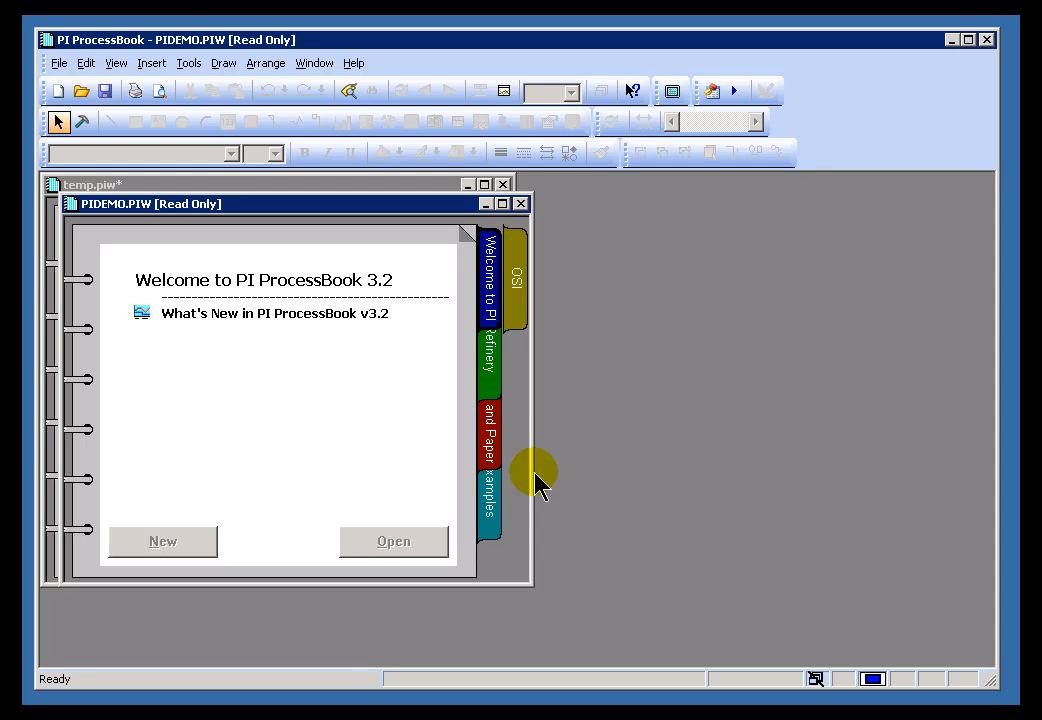
# - Move the PIDEMO.PIW window aside to reveal Untitled 0 on Page 1, then close it
pyautogui.moveTo(420, 205); pyautogui.dragTo(569, 251)
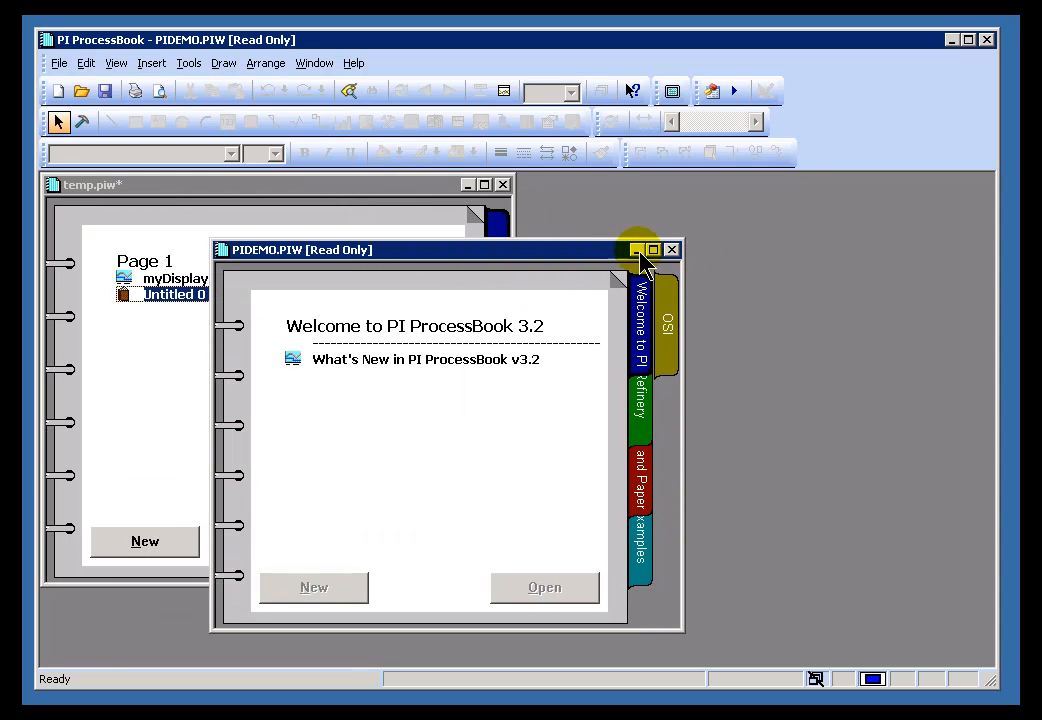
pyautogui.moveTo(435, 256); pyautogui.dragTo(553, 273)
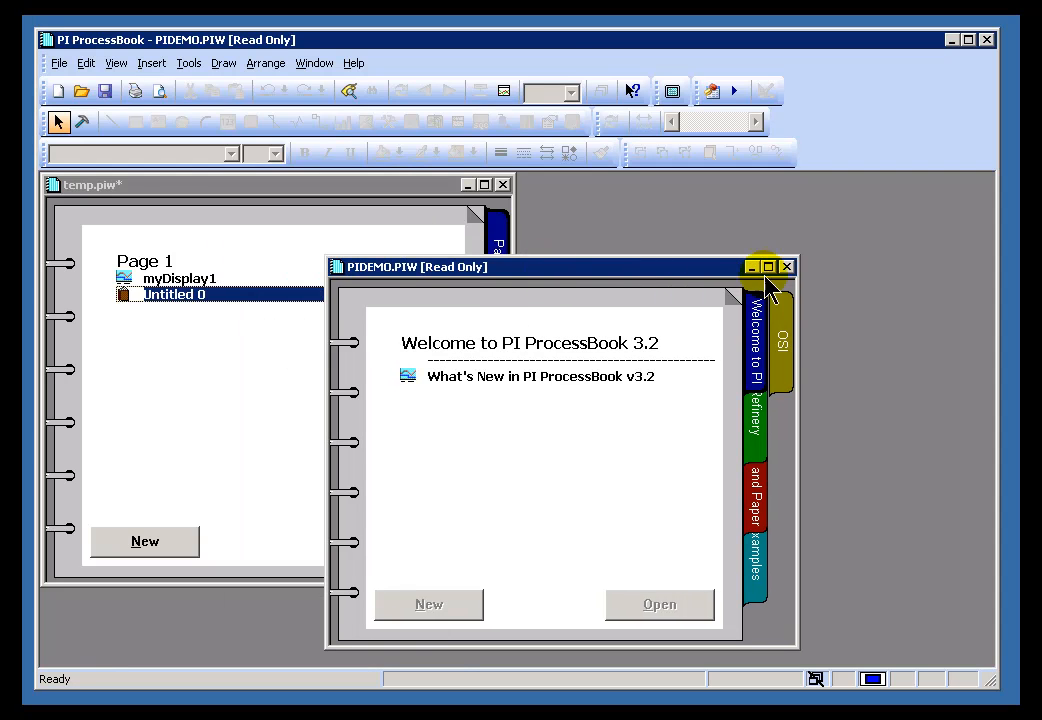
pyautogui.click(786, 266)
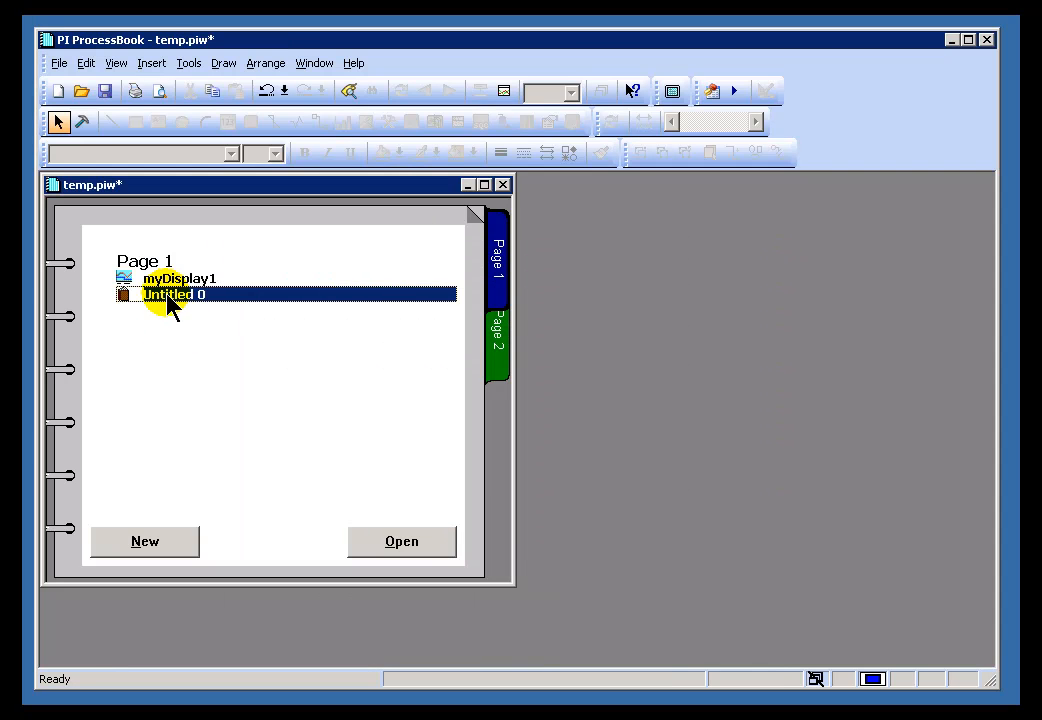
# - In Build mode, relabel the Untitled 0 entry as 'Link to PIDemo.piw'
pyautogui.click(82, 121)
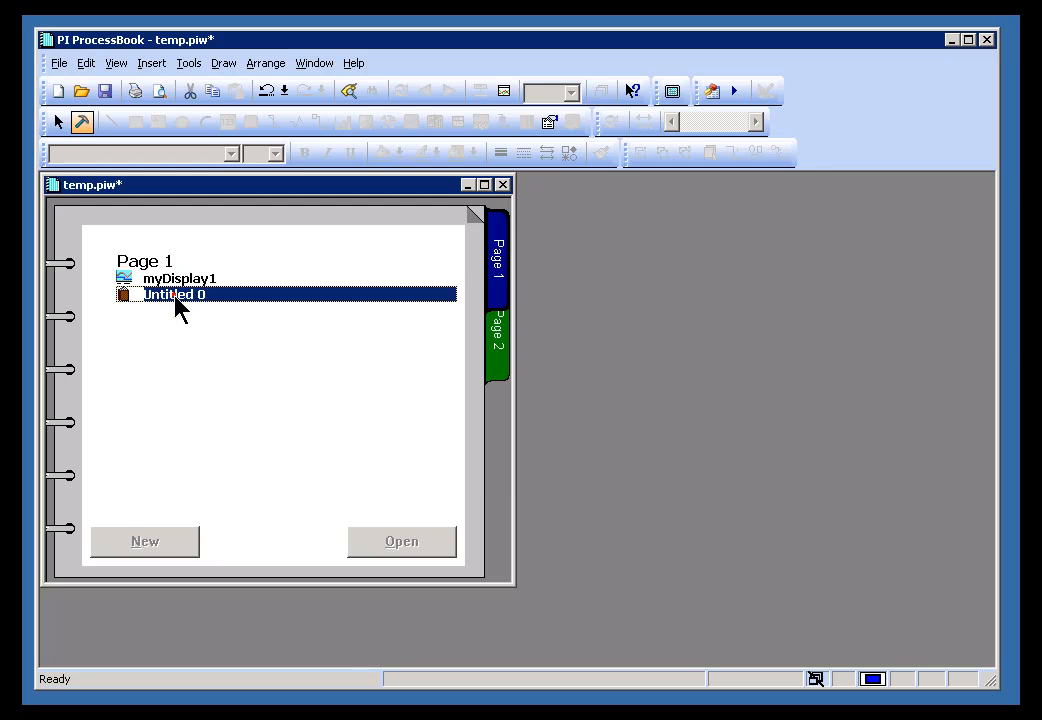
pyautogui.doubleClick(178, 305)
pyautogui.click(407, 247)
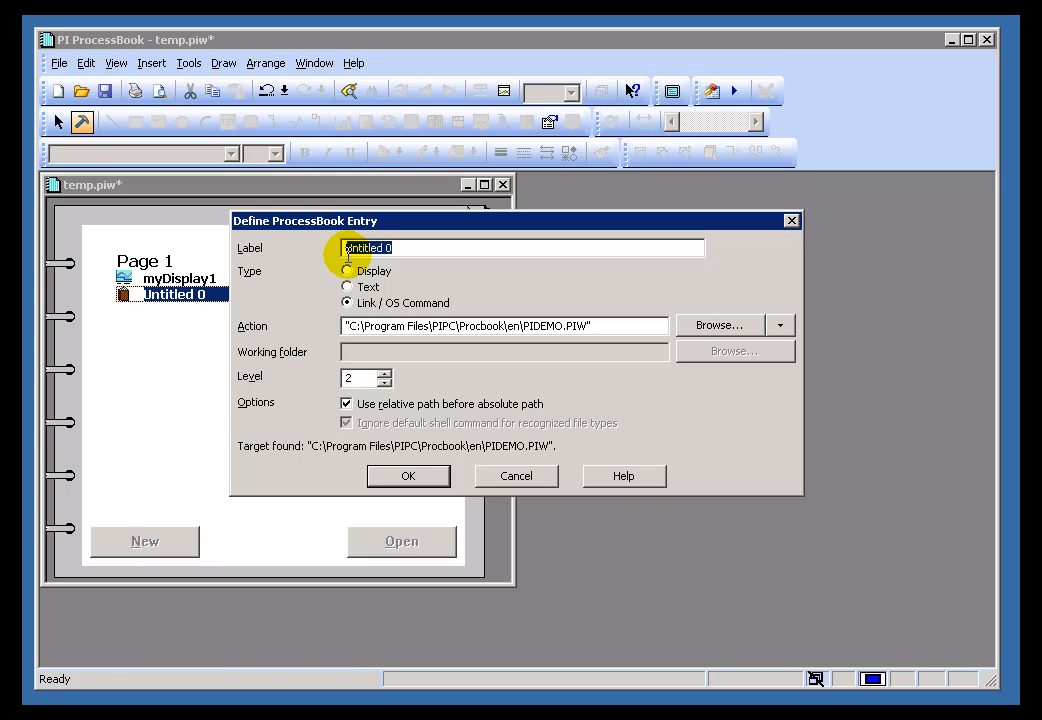
pyautogui.write('Link to PIDemo.piw')
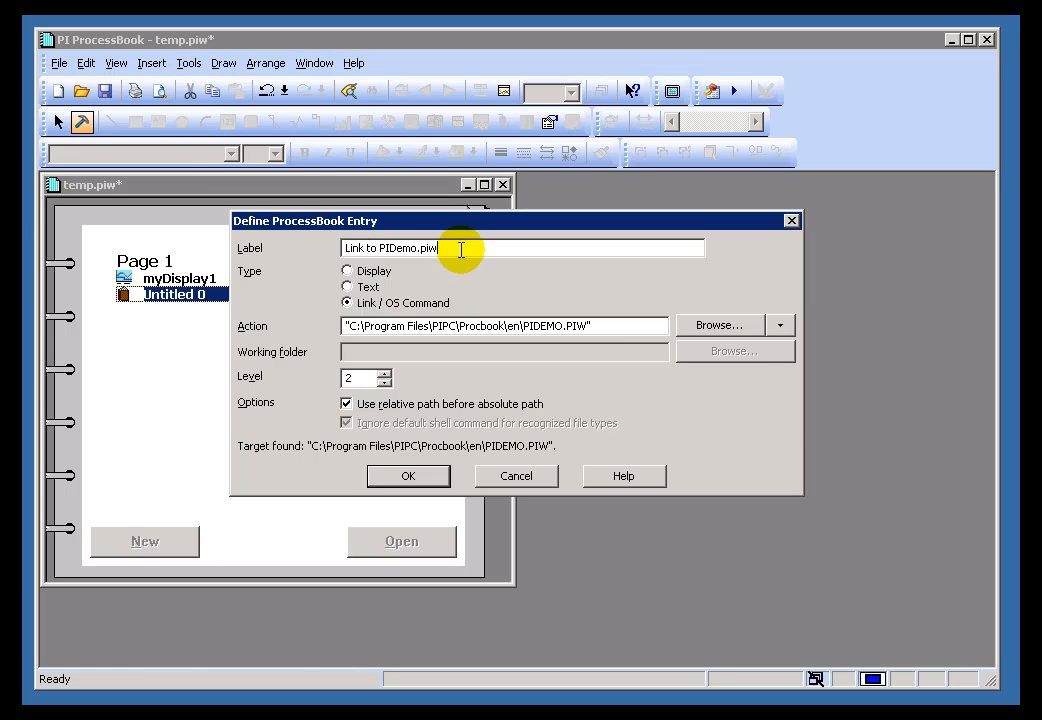
pyautogui.click(606, 324)
pyautogui.click(432, 478)
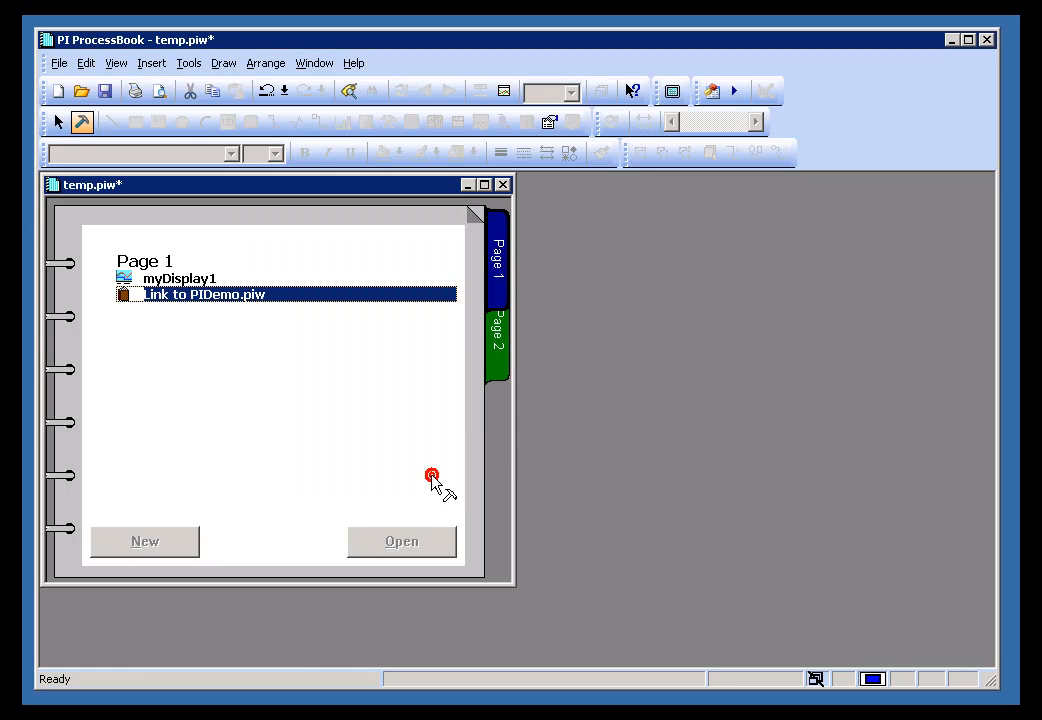
pyautogui.click(48, 118)
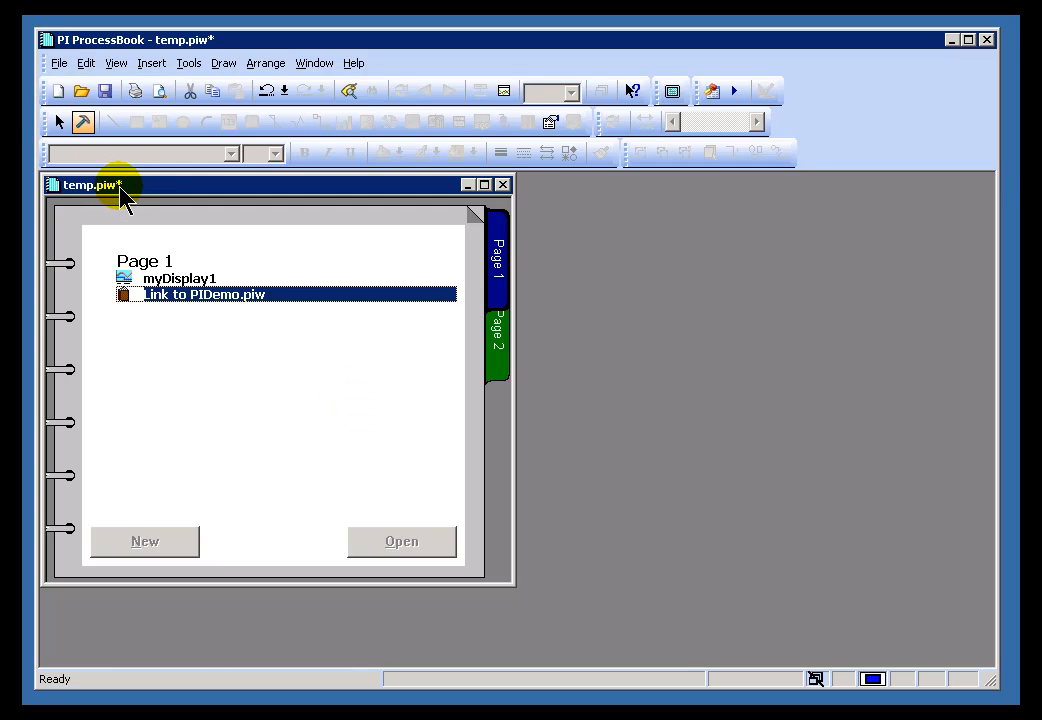
# - Save temp.piw, then open PIDEMO.PIW through the Link to PIDemo.piw entry
pyautogui.click(58, 63)
pyautogui.click(98, 152)
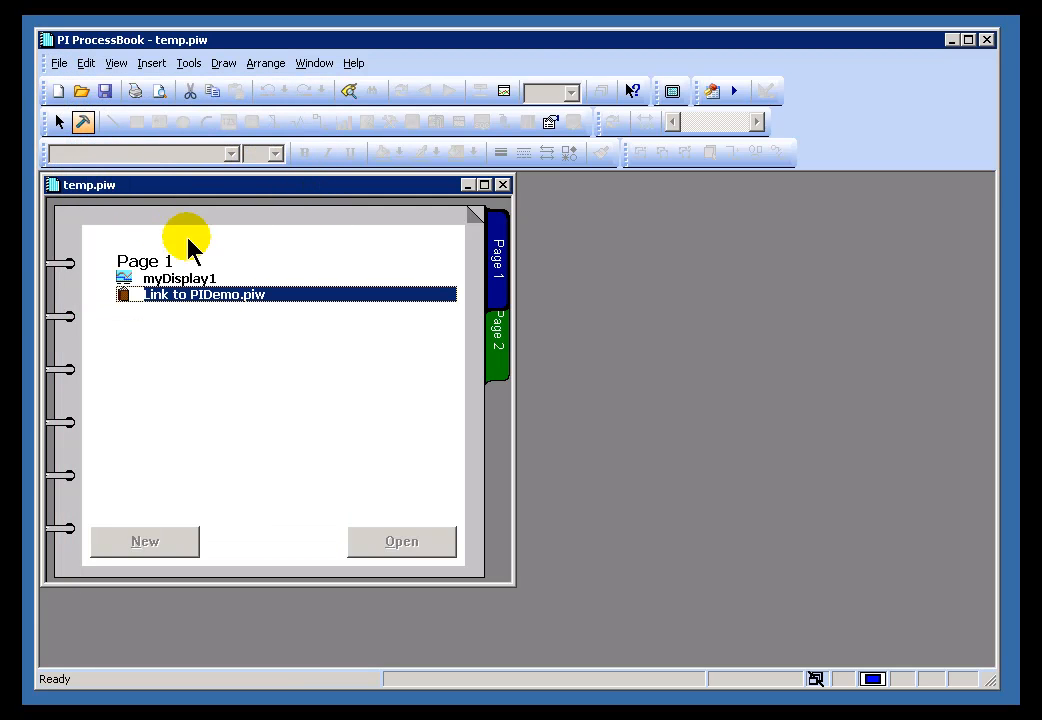
pyautogui.click(142, 277)
pyautogui.click(145, 261)
pyautogui.click(160, 294)
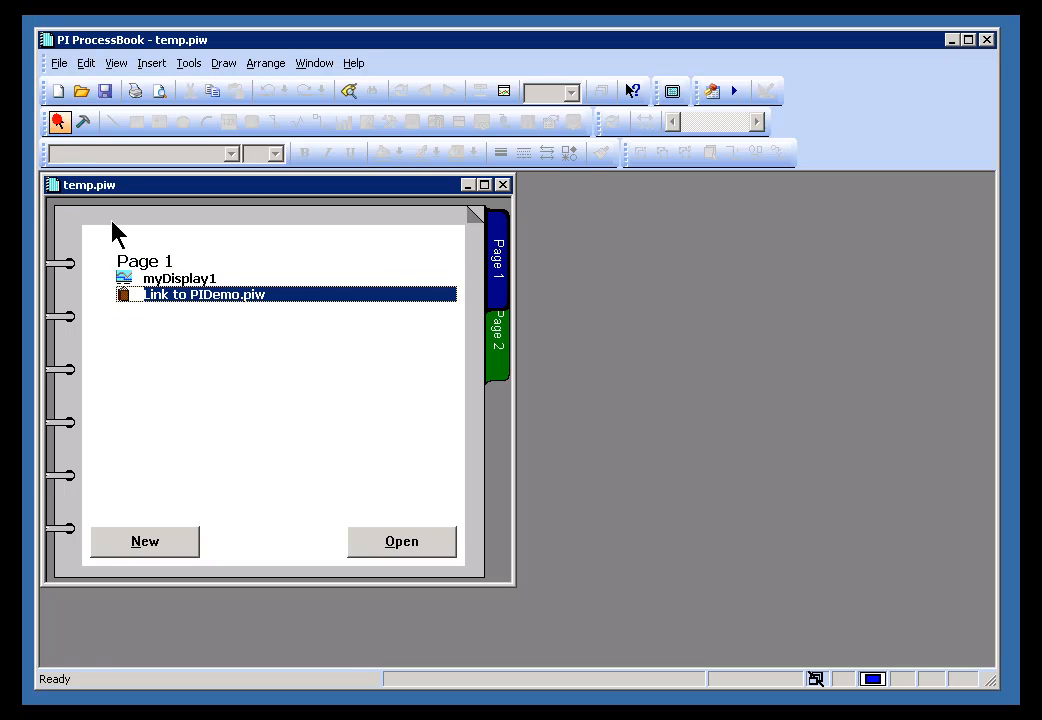
pyautogui.doubleClick(176, 296)
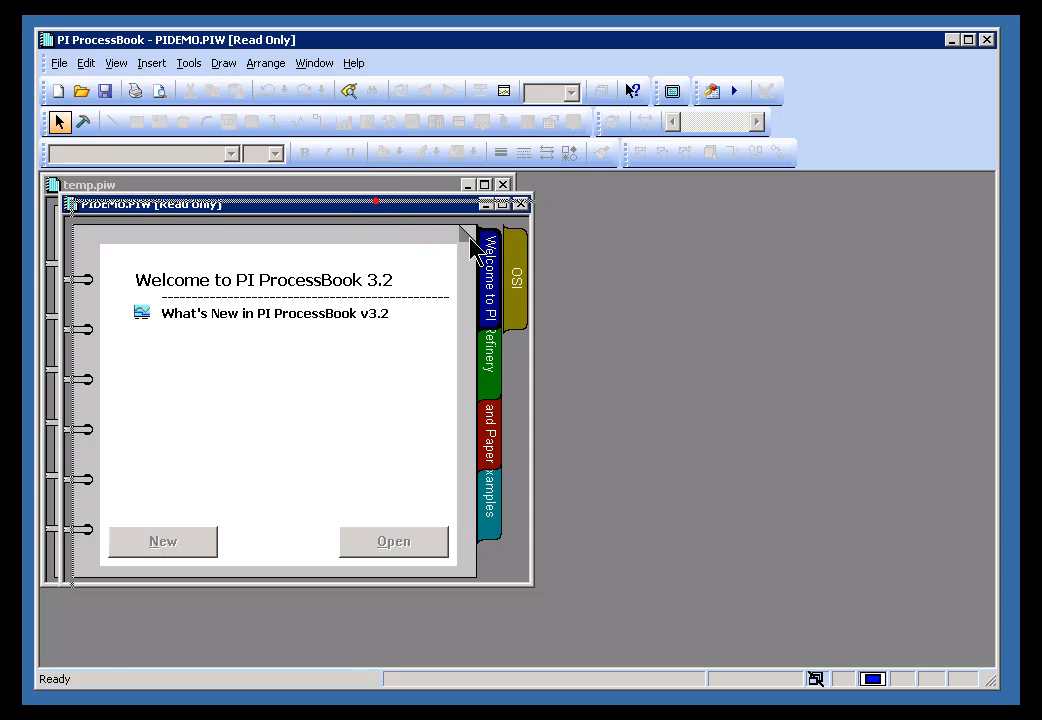
# - Move and close PIDEMO.PIW, reopen it on its Refinery page, and return to temp.piw
pyautogui.moveTo(411, 220); pyautogui.dragTo(595, 282)
pyautogui.click(714, 265)
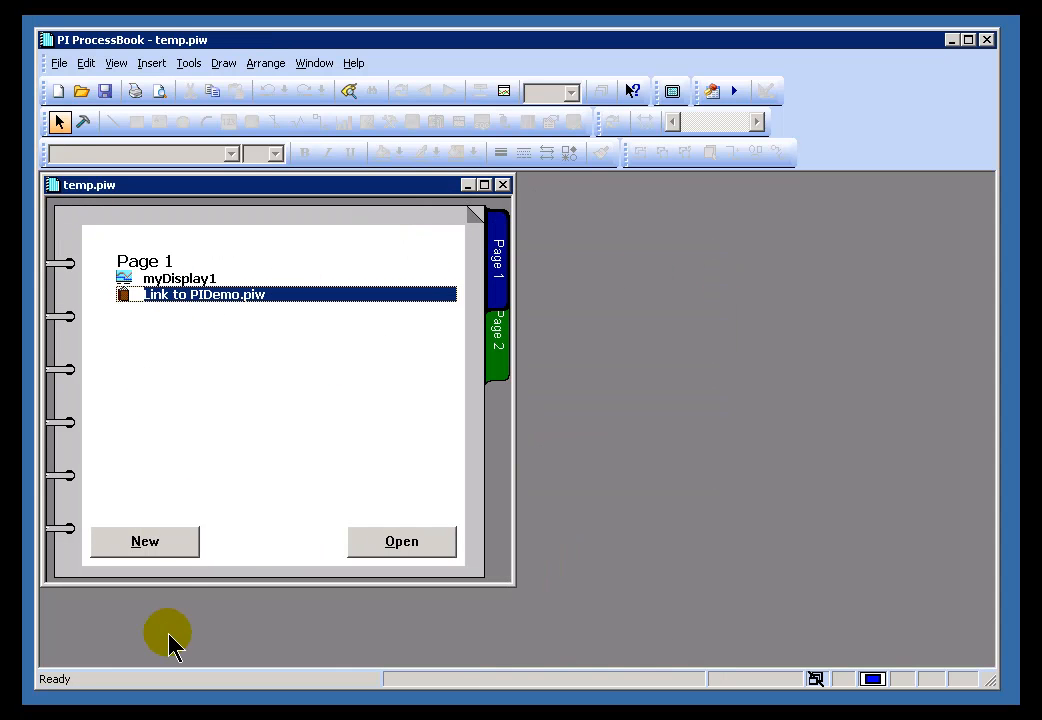
pyautogui.click(152, 545)
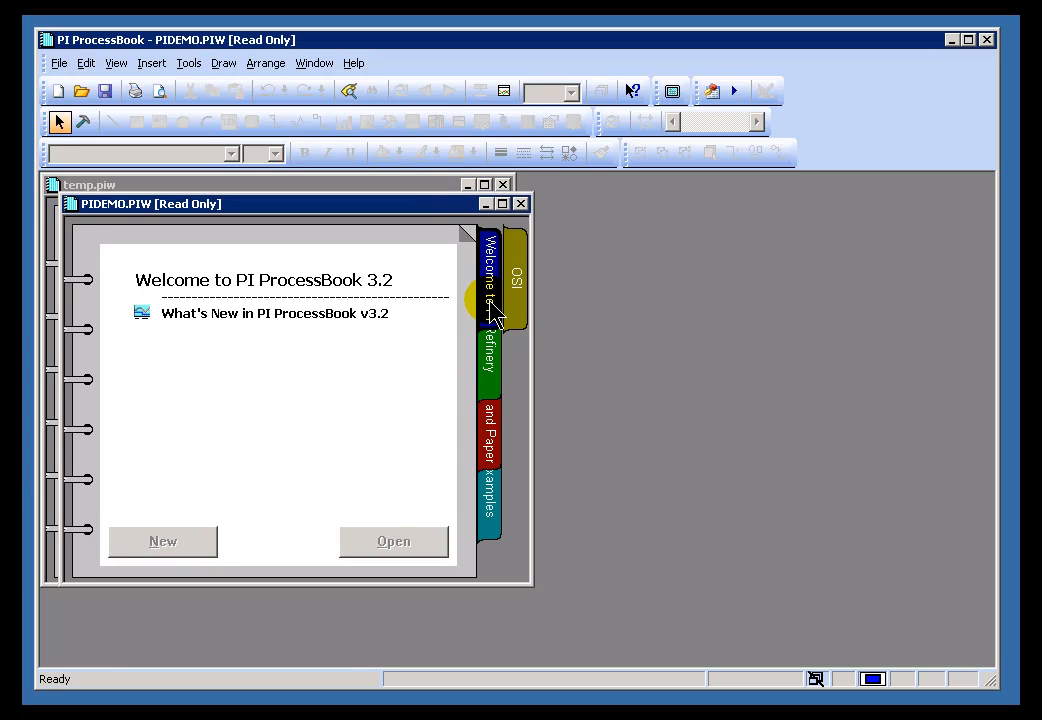
pyautogui.click(494, 340)
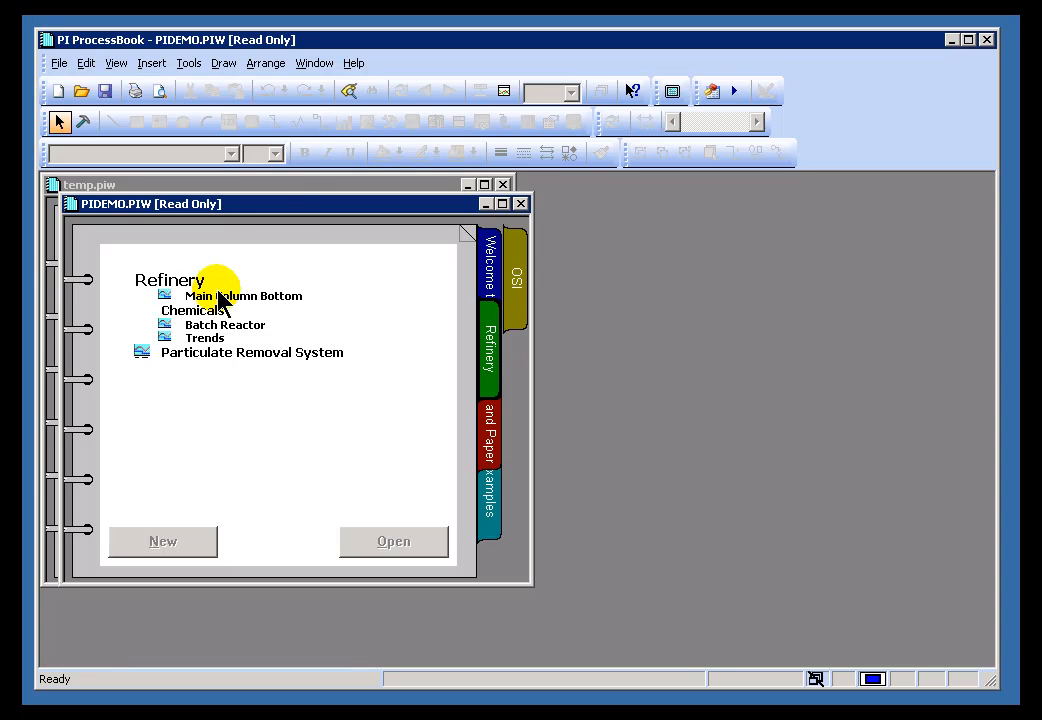
pyautogui.click(281, 187)
pyautogui.click(209, 322)
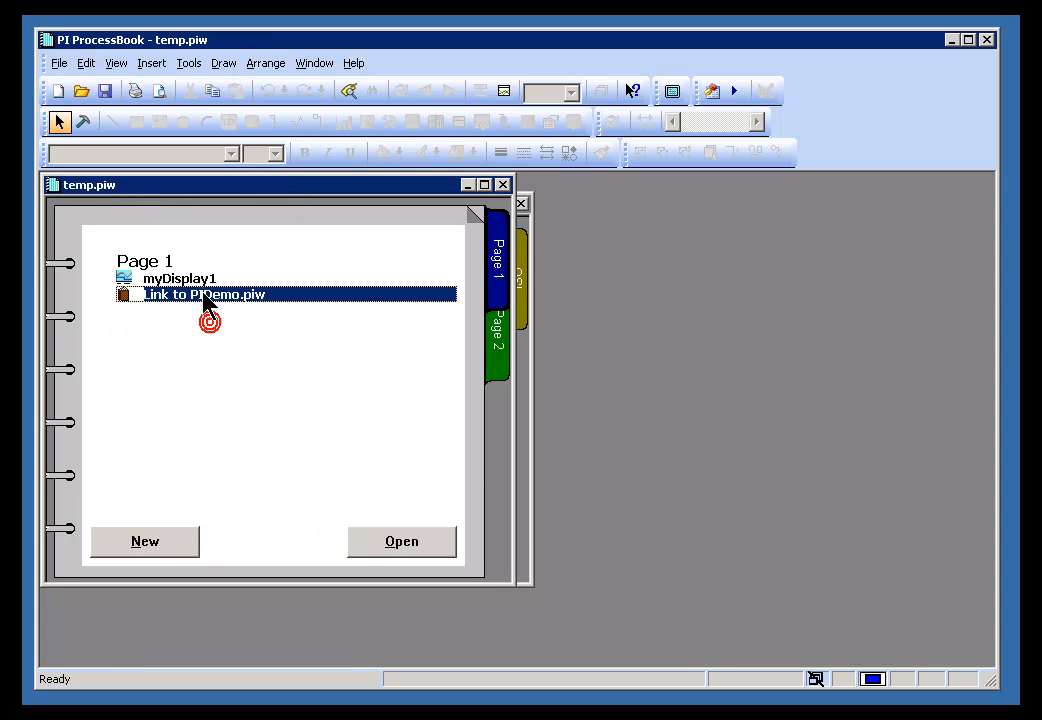
pyautogui.click(192, 280)
pyautogui.click(172, 294)
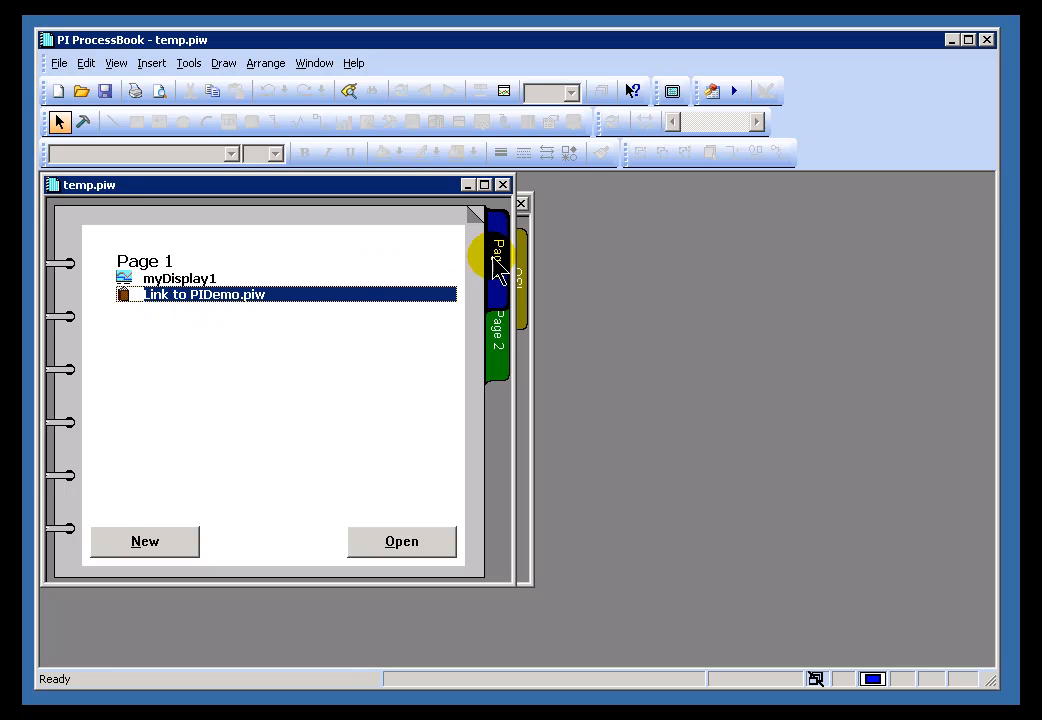
pyautogui.click(528, 235)
pyautogui.click(343, 187)
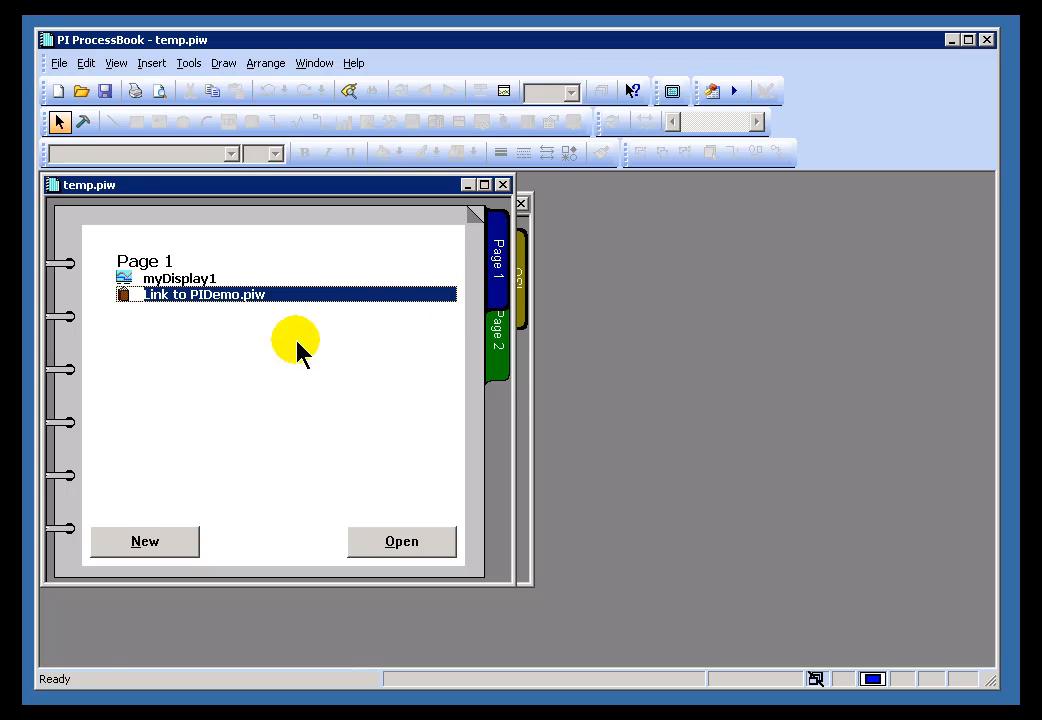
# - Delete the Link to PIDemo.piw entry from Page 1, leaving only myDisplay1
pyautogui.click(205, 295)
pyautogui.press('Delete')
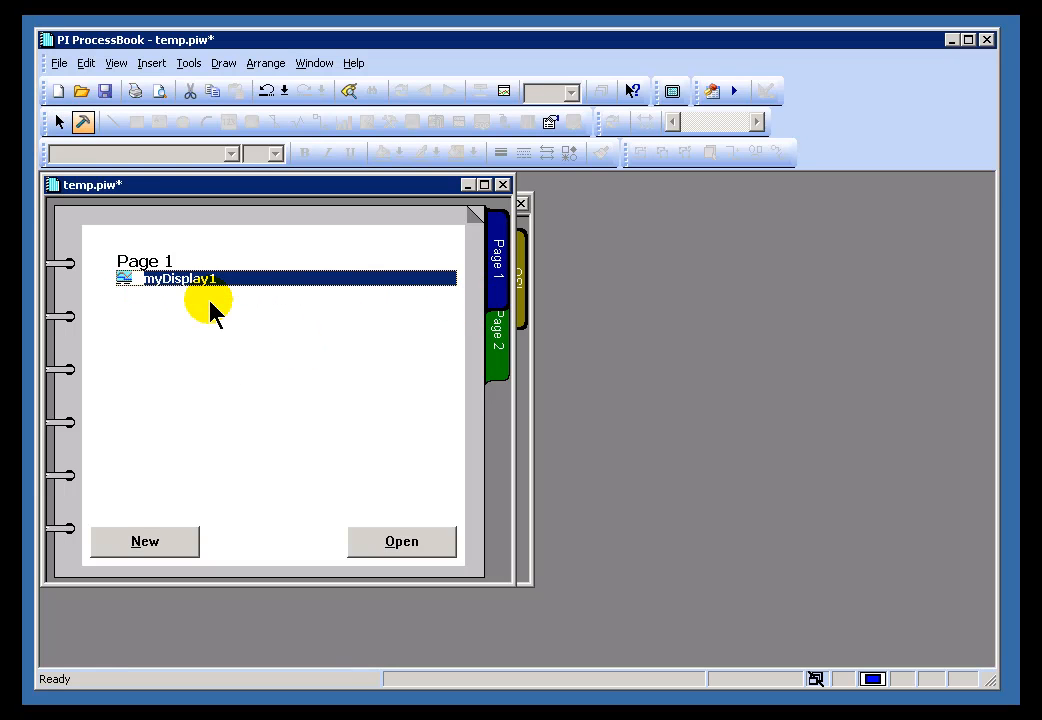
pyautogui.click(200, 299)
pyautogui.click(133, 304)
pyautogui.click(295, 224)
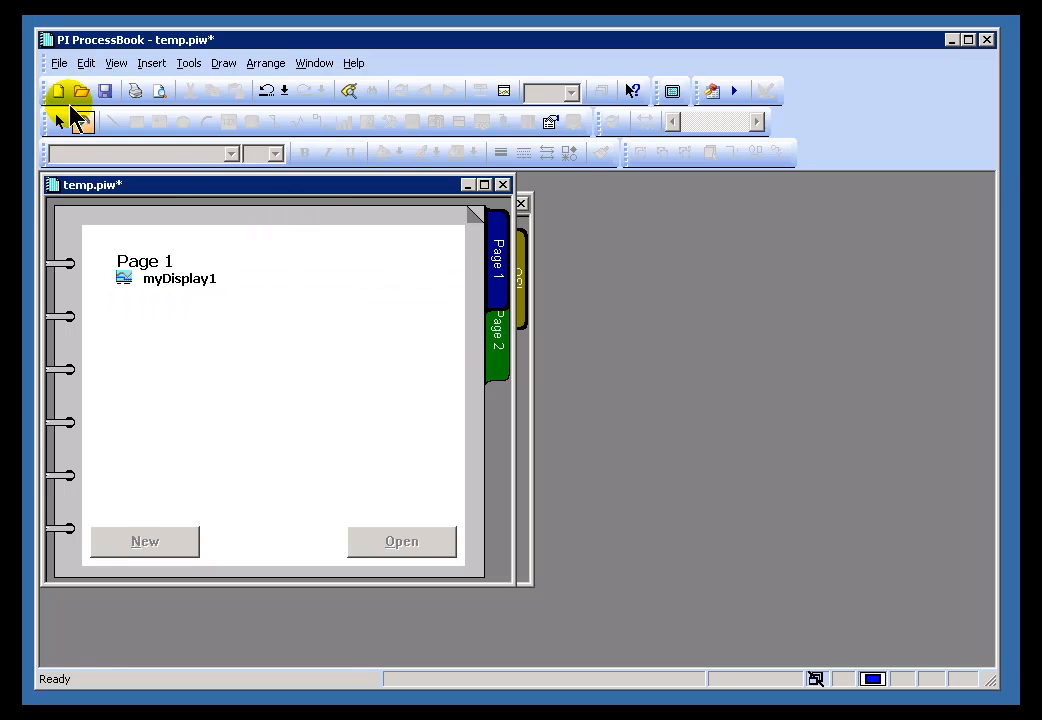
# - Show PIDEMO.PIW's Refinery page, shift that notebook down-right, and bring temp.piw forward
pyautogui.click(524, 228)
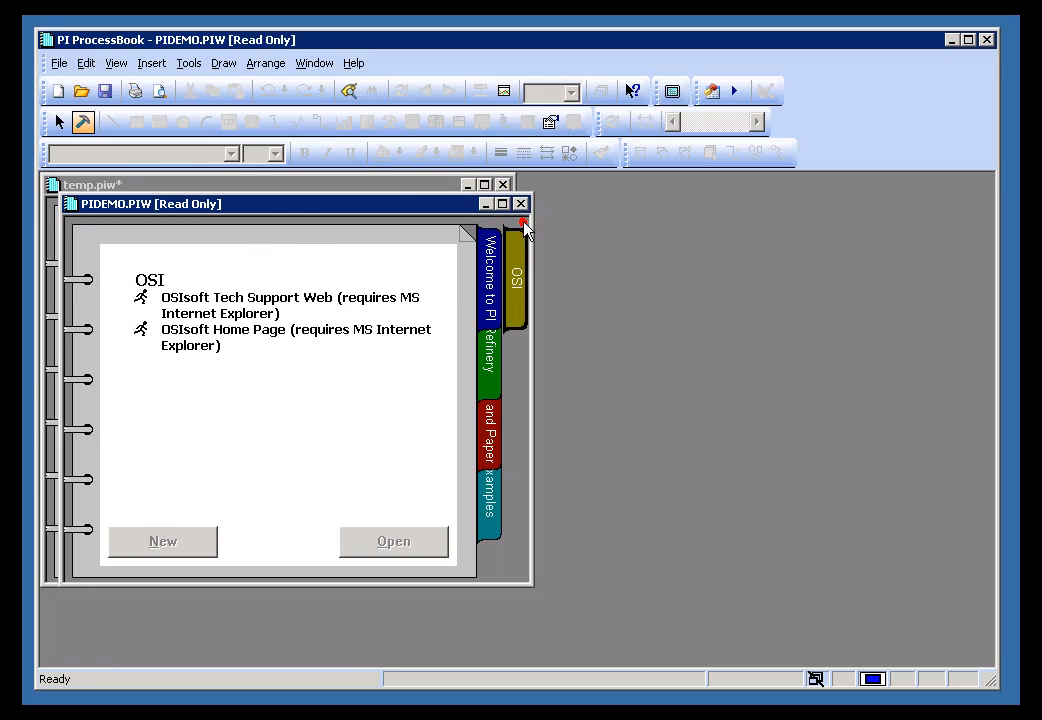
pyautogui.click(490, 349)
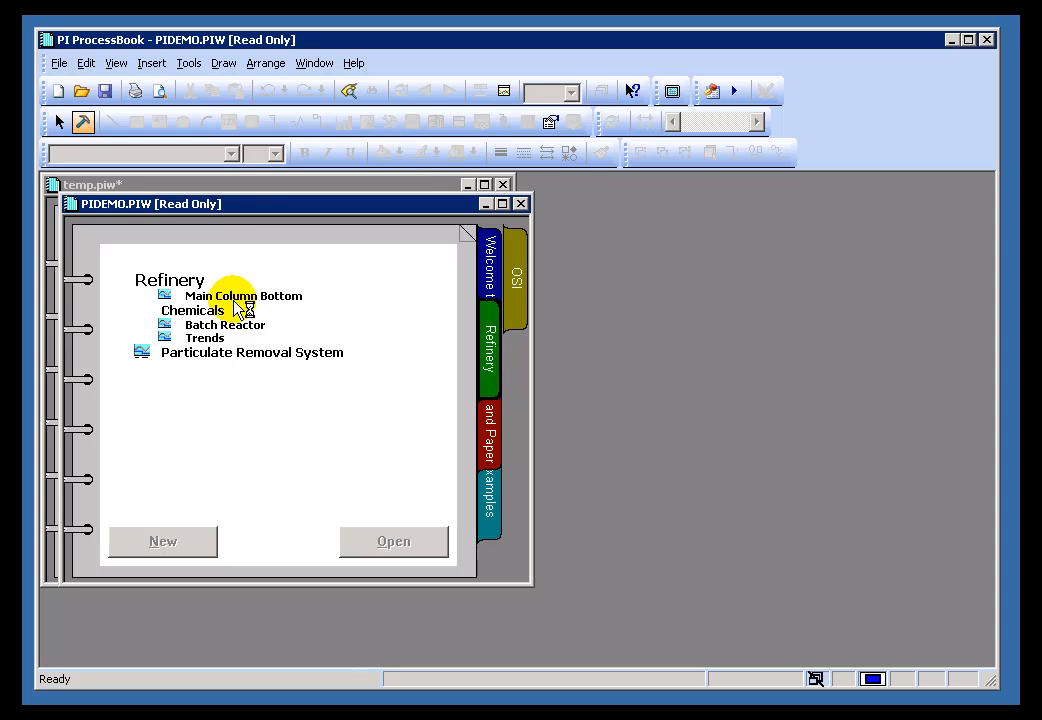
pyautogui.moveTo(237, 204); pyautogui.dragTo(483, 239)
pyautogui.click(262, 182)
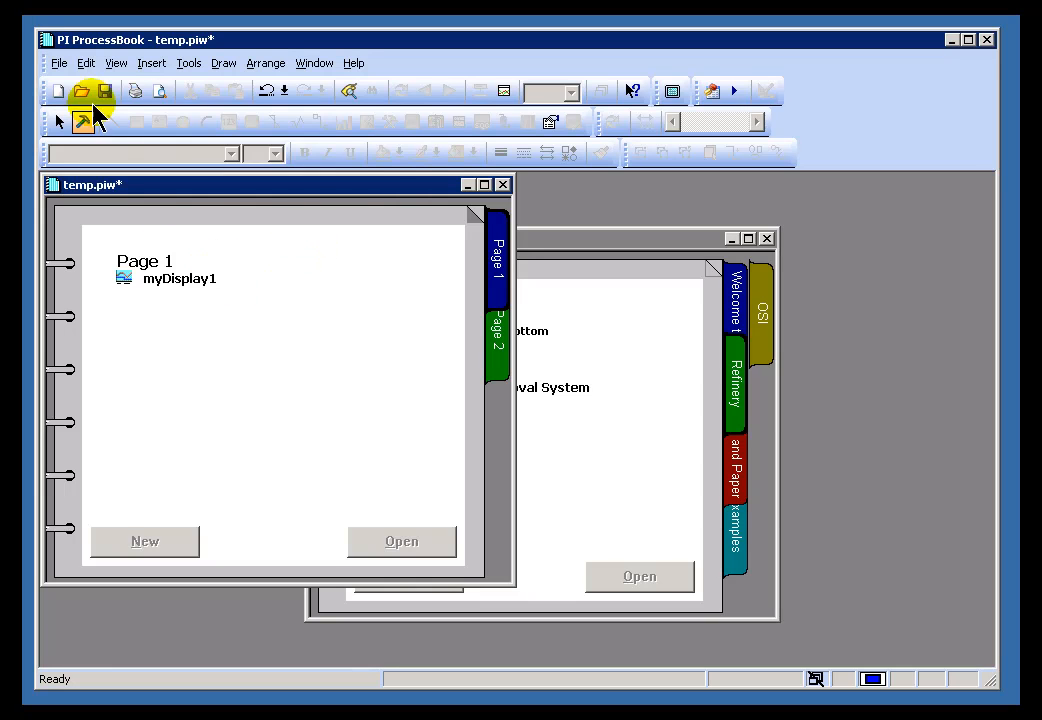
# - Create a new ProcessBook Entry of type Link / OS Command and expand its Browse choices
pyautogui.click(59, 64)
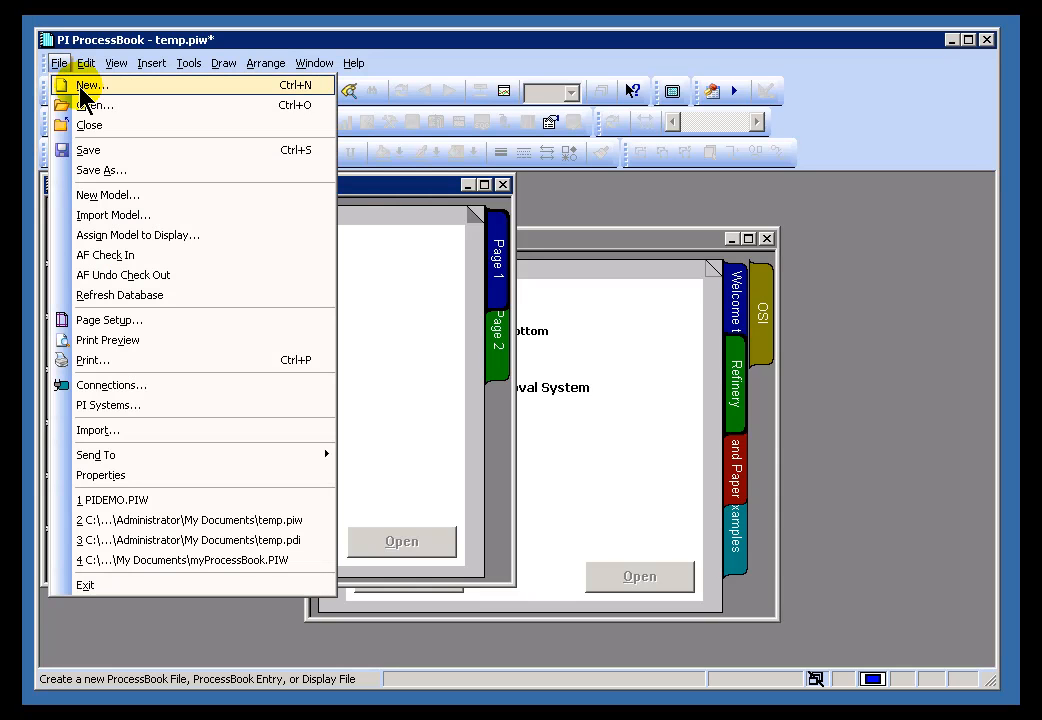
pyautogui.click(82, 88)
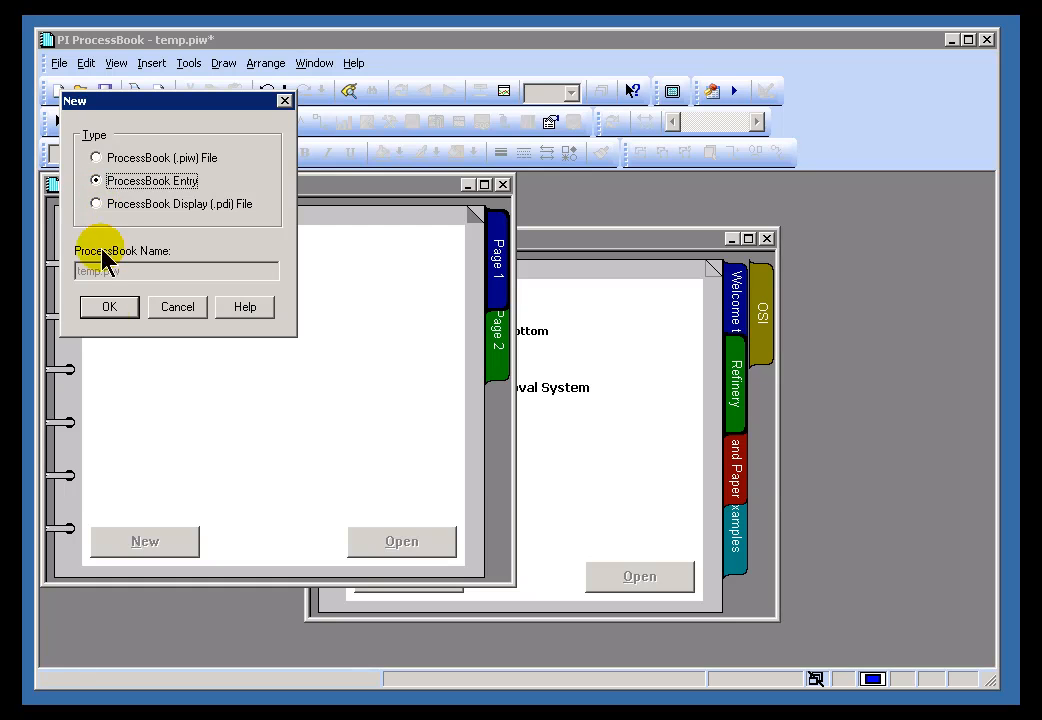
pyautogui.click(108, 306)
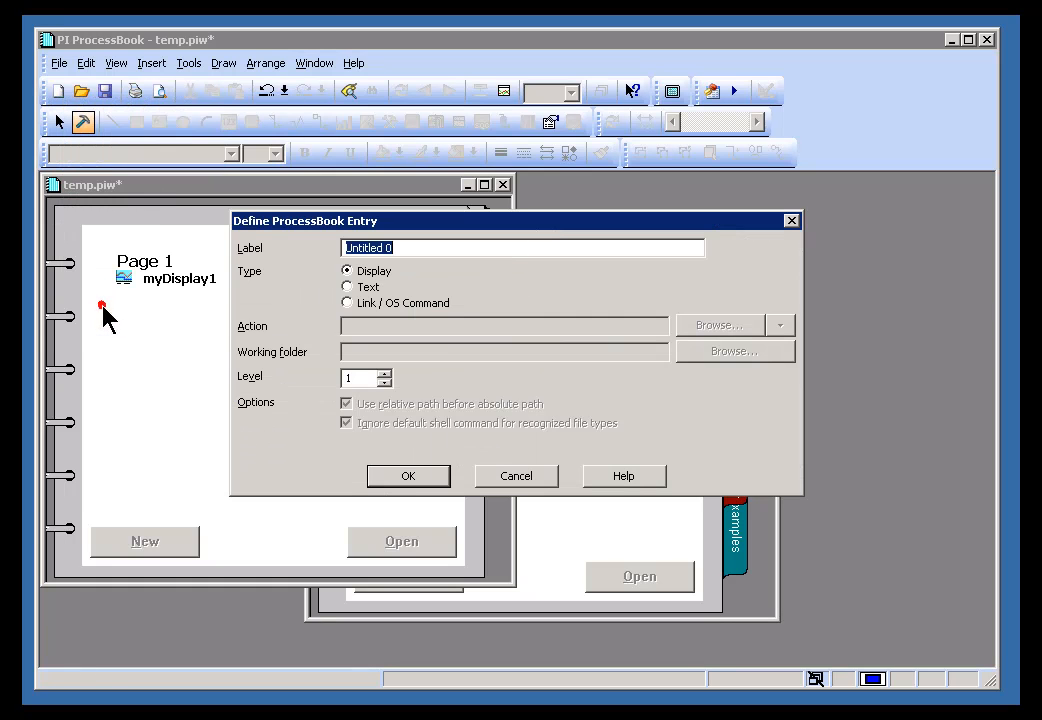
pyautogui.click(347, 301)
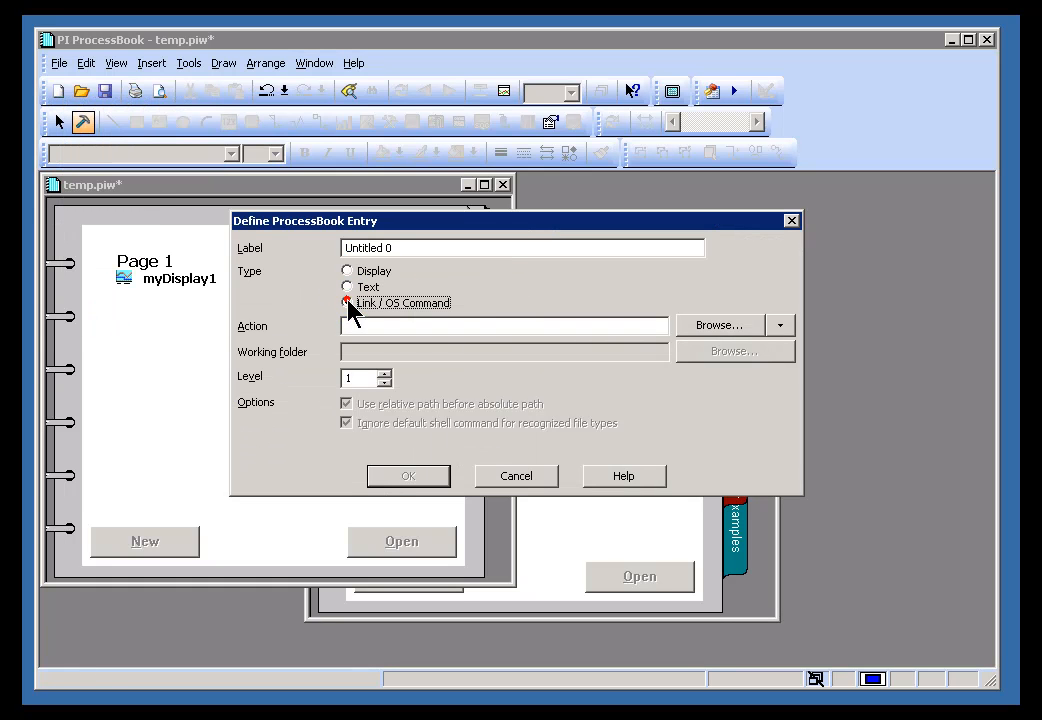
pyautogui.click(781, 325)
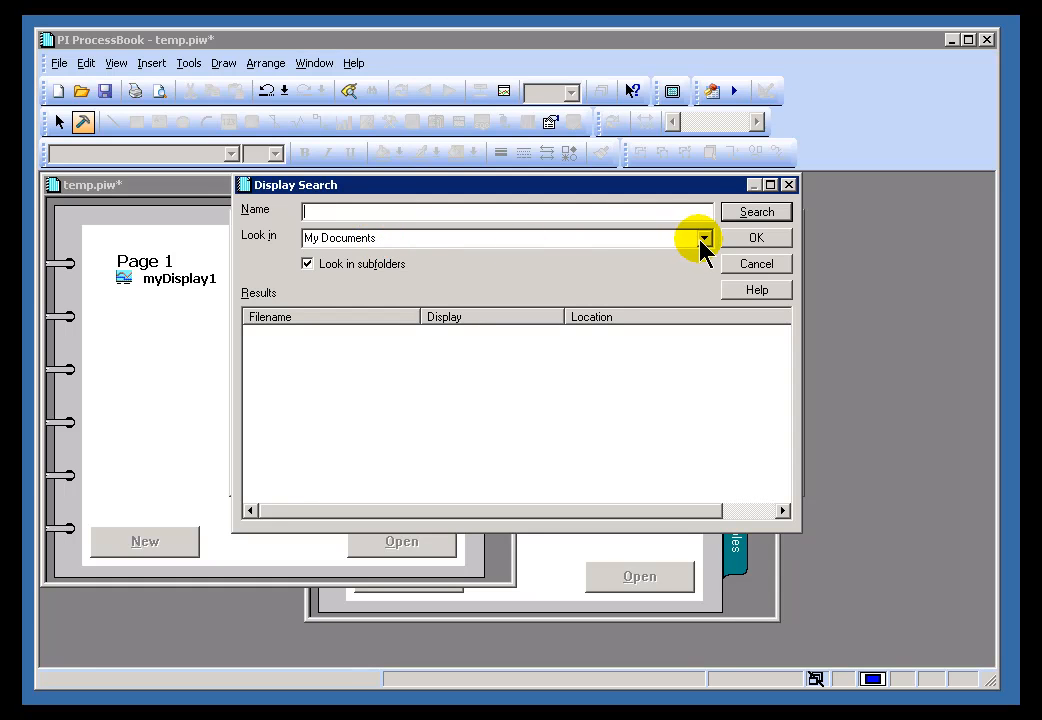
# - Set the Display Search location to C:\Program Files\PIPC\Procbook\en
pyautogui.click(757, 215)
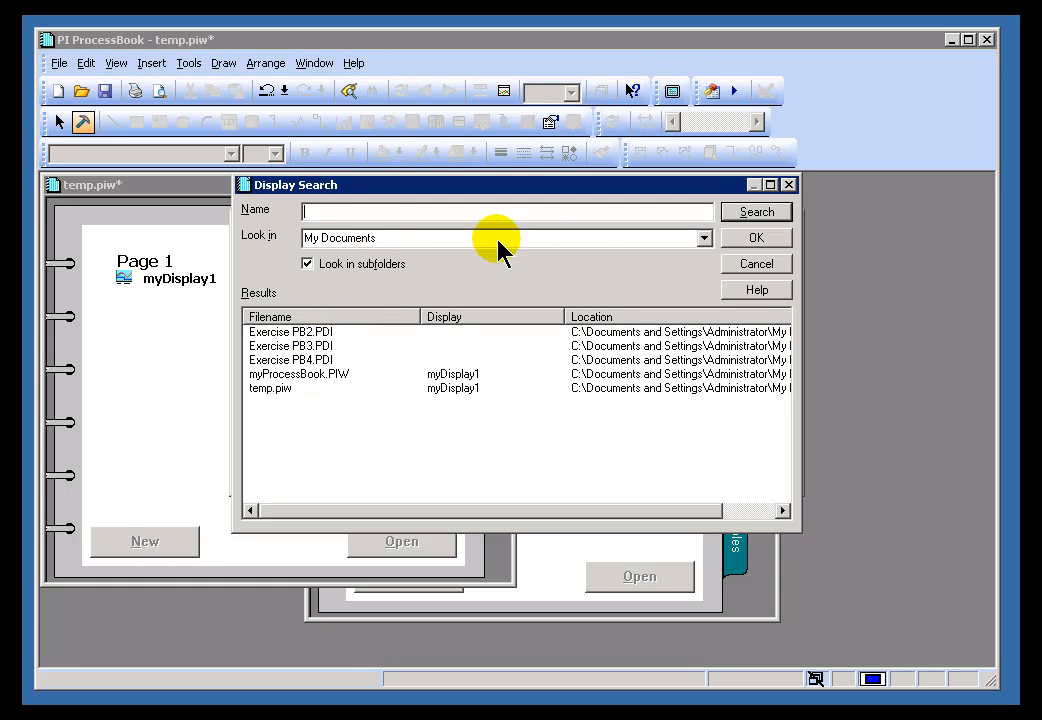
pyautogui.click(705, 239)
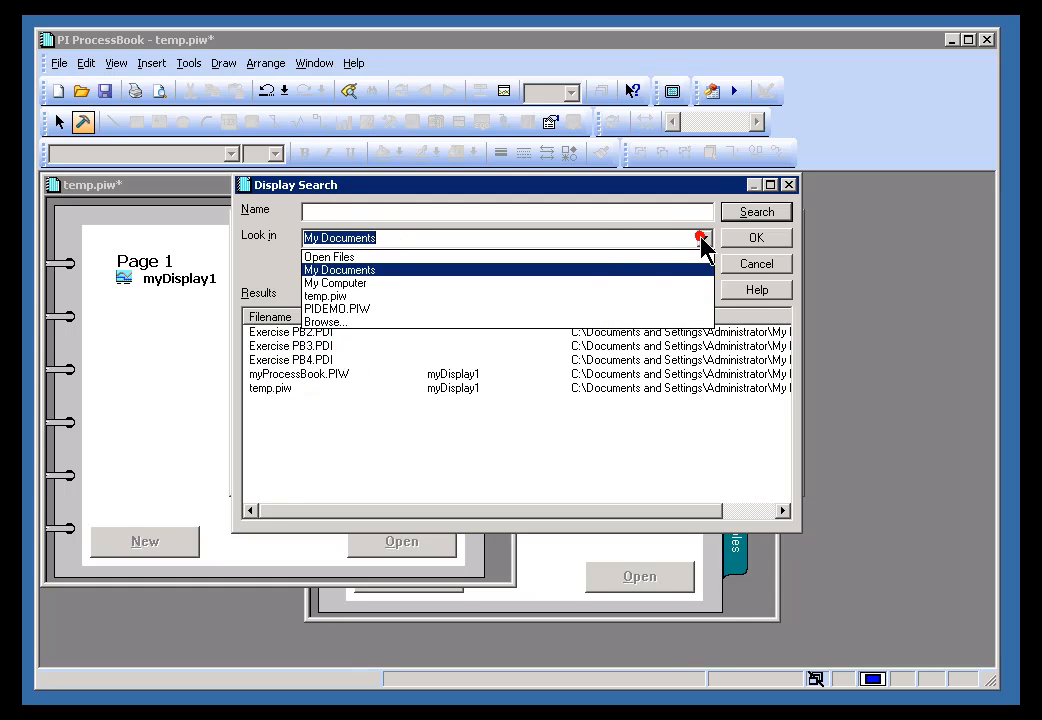
pyautogui.click(320, 323)
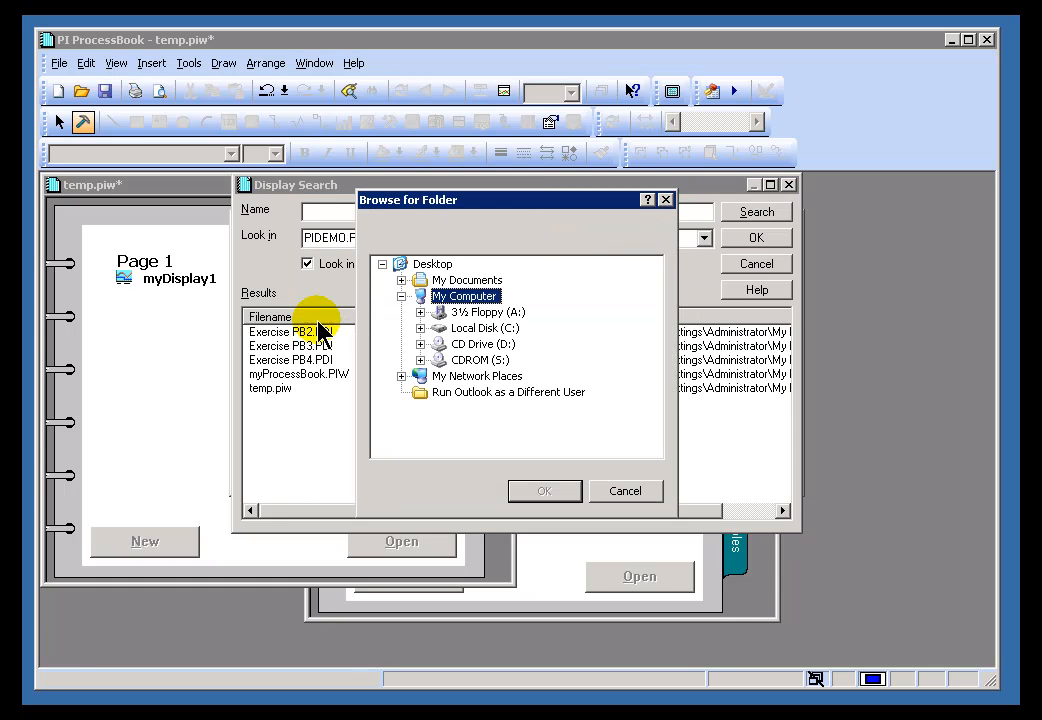
pyautogui.click(420, 326)
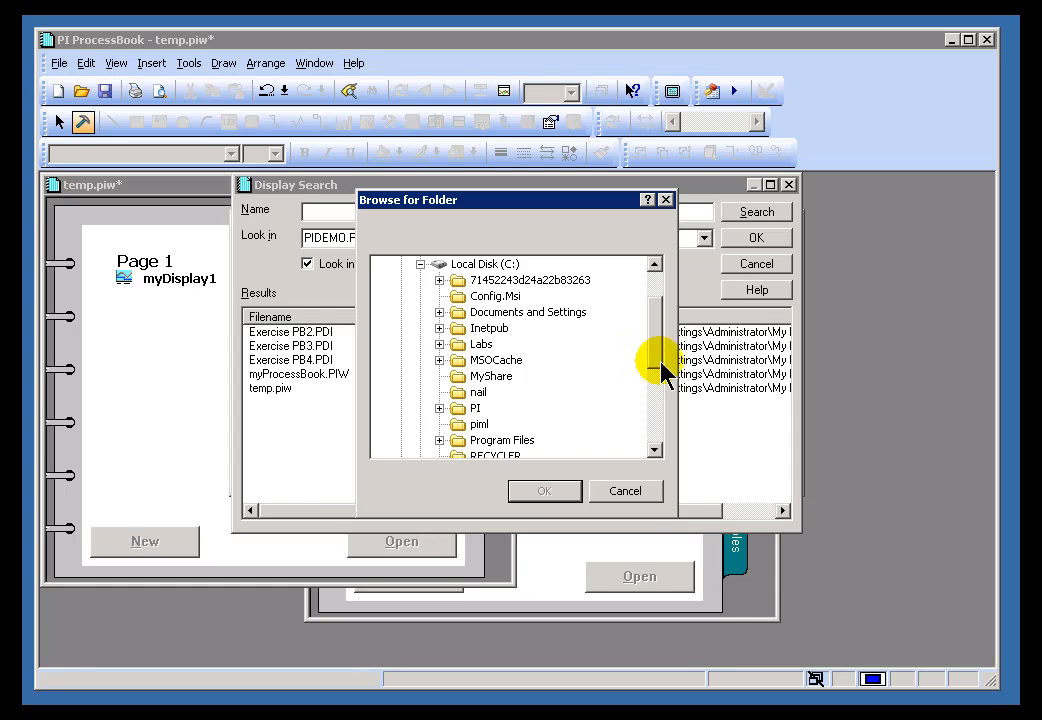
pyautogui.click(654, 395)
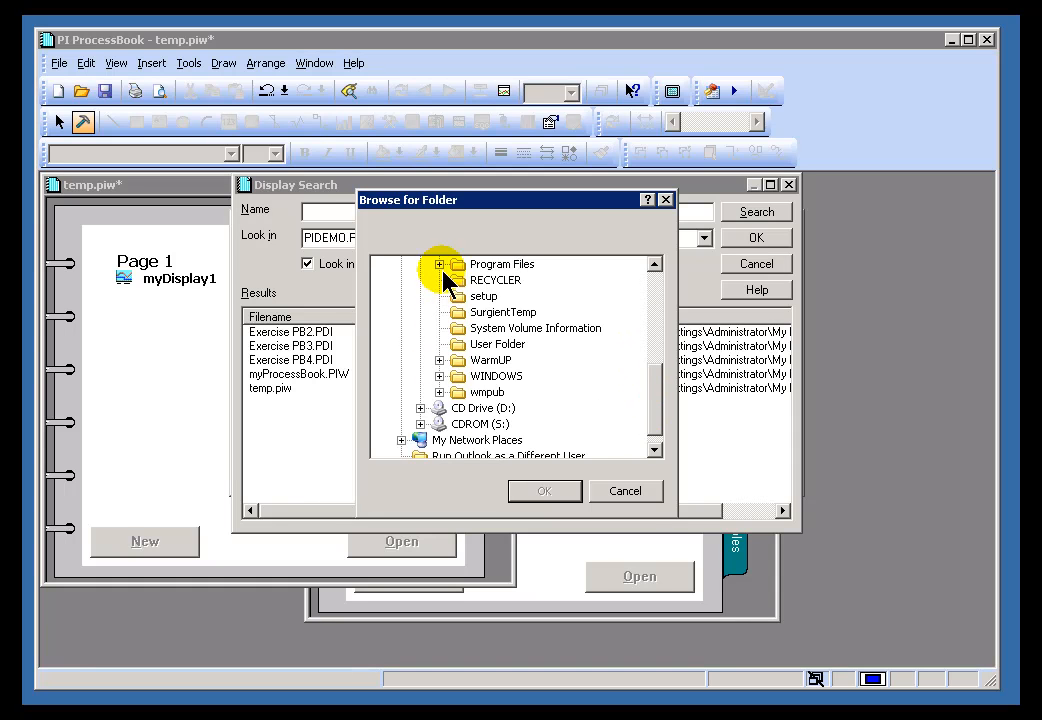
pyautogui.click(440, 264)
pyautogui.click(655, 408)
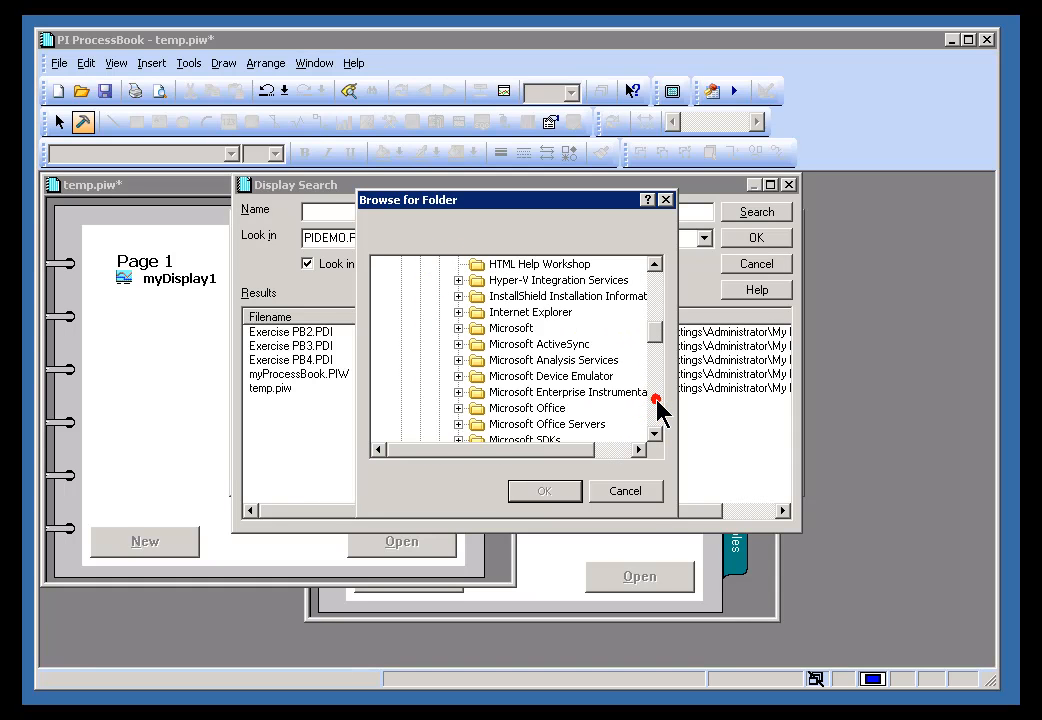
pyautogui.click(655, 410)
pyautogui.click(658, 422)
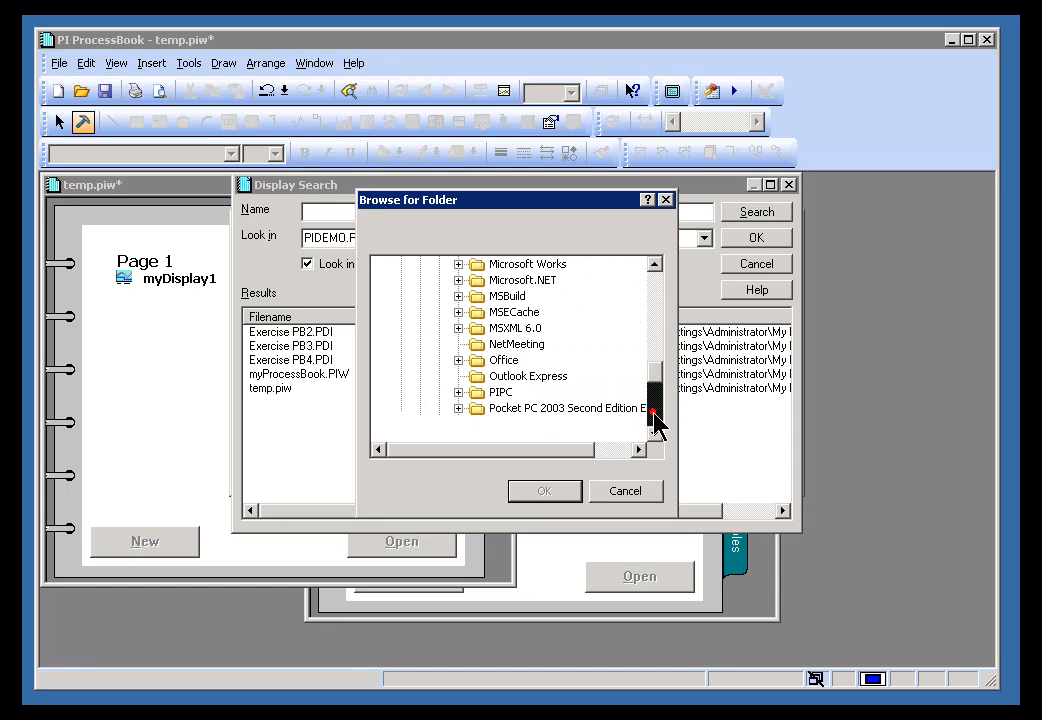
pyautogui.click(458, 392)
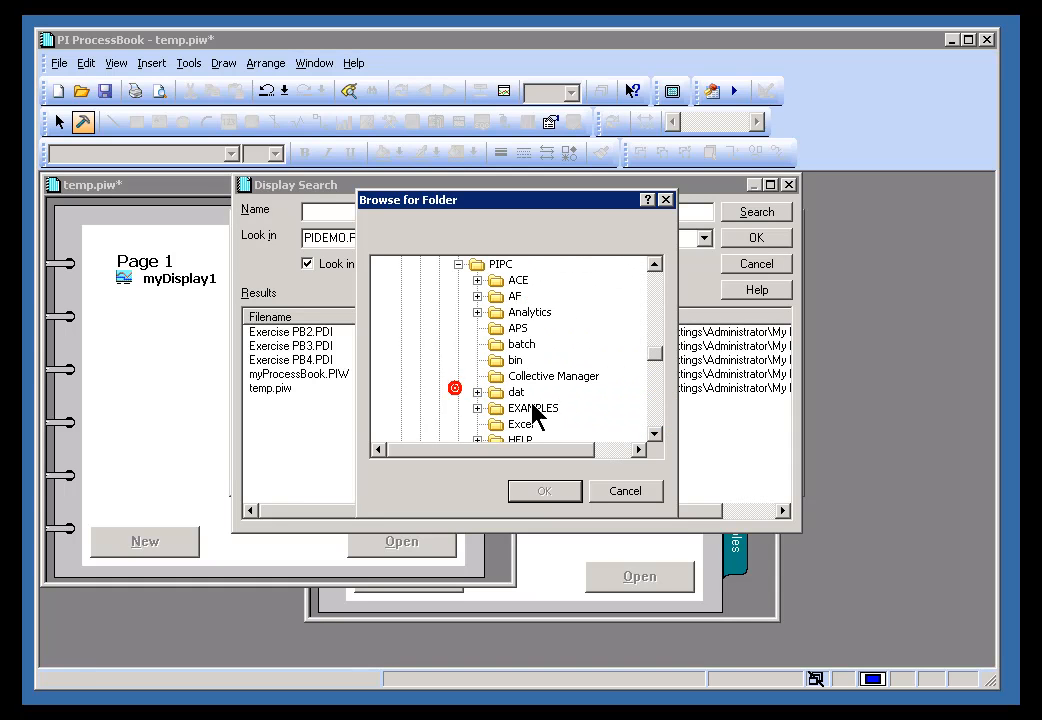
pyautogui.click(653, 409)
pyautogui.click(654, 412)
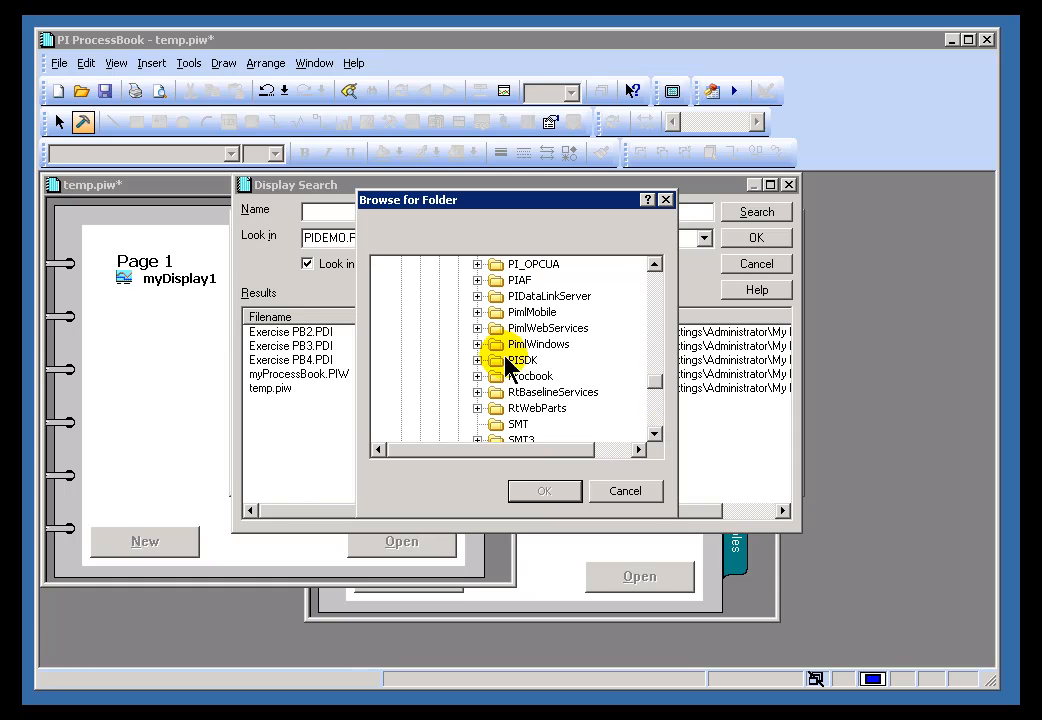
pyautogui.click(477, 376)
pyautogui.click(534, 361)
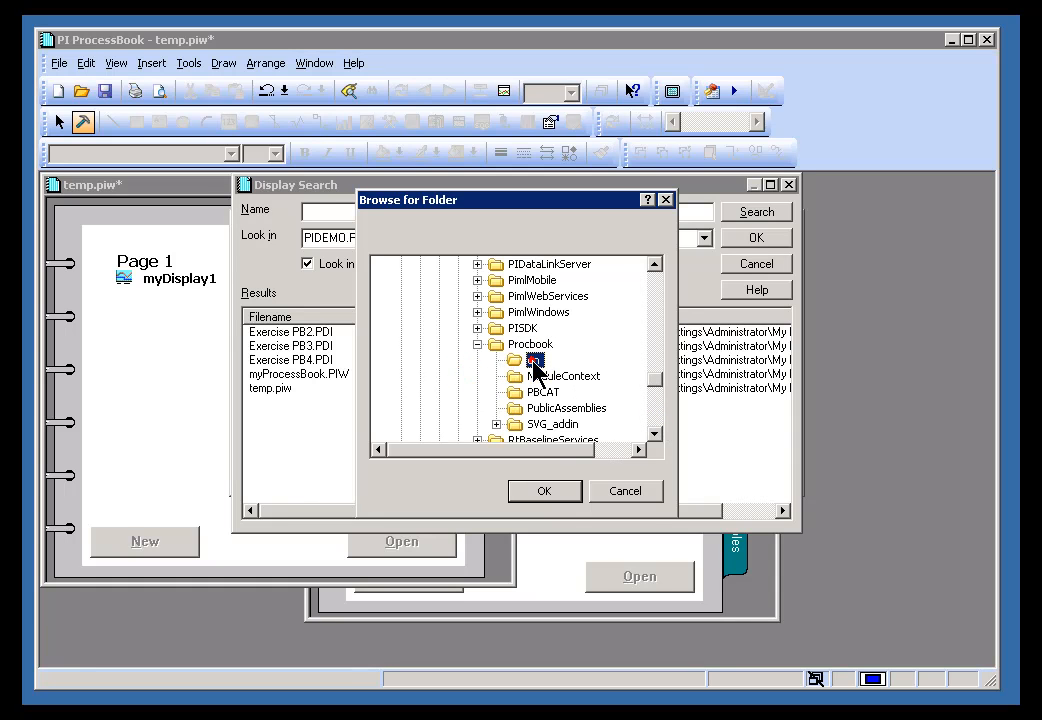
pyautogui.click(545, 491)
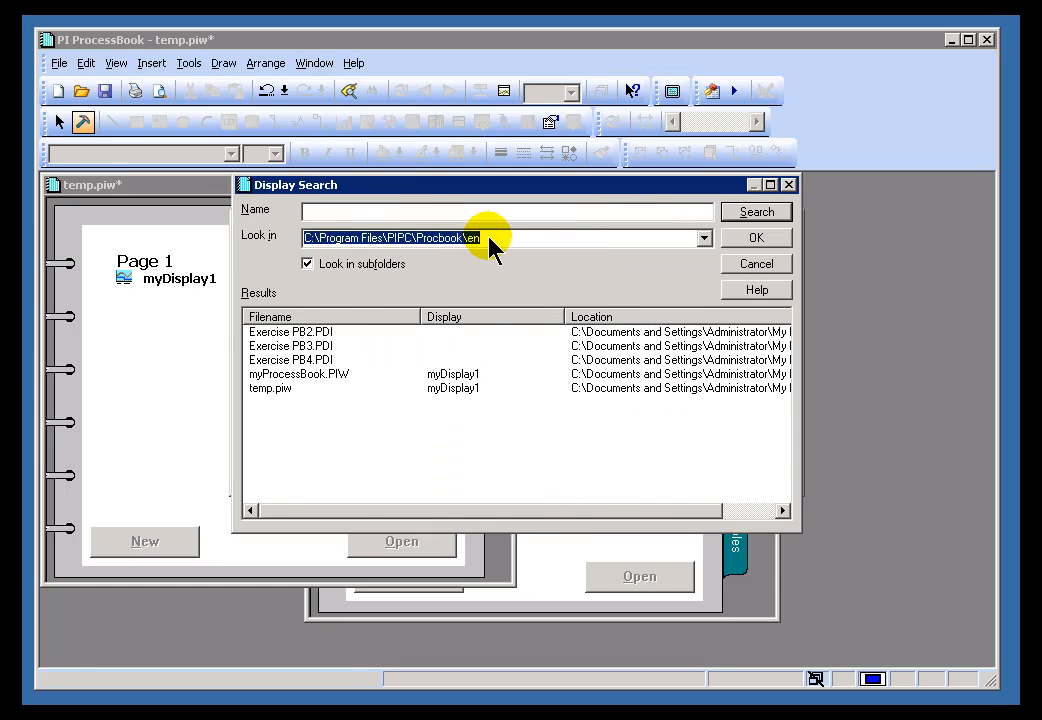
# - Search that folder for displays and pick Main Column Bottom from the results
pyautogui.click(753, 212)
pyautogui.moveTo(783, 348); pyautogui.dragTo(783, 468)
pyautogui.moveTo(785, 400); pyautogui.dragTo(785, 313)
pyautogui.click(450, 374)
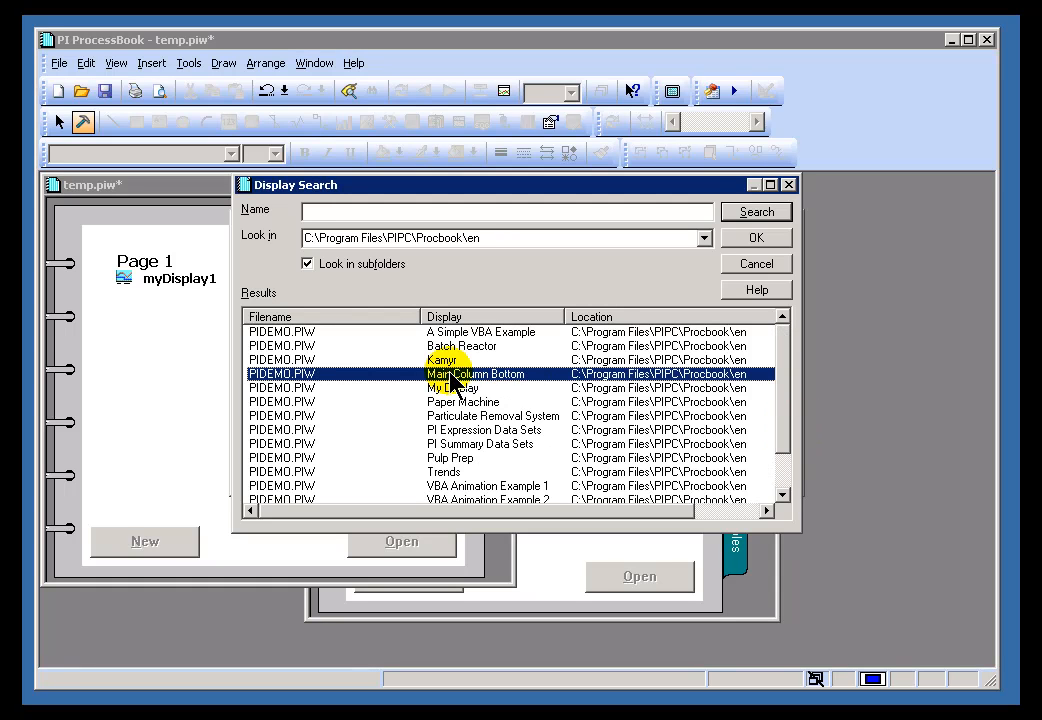
# - Cancel the unfinished link entry and reposition PIDEMO.PIW up and right beside temp.piw
pyautogui.click(748, 266)
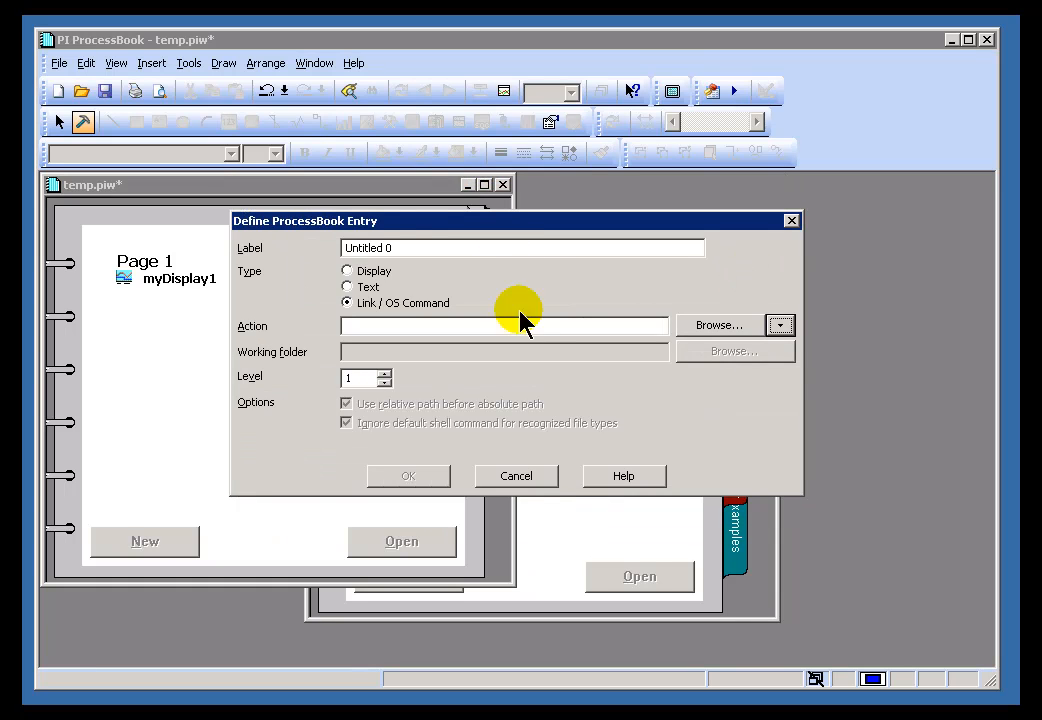
pyautogui.click(530, 477)
pyautogui.click(635, 237)
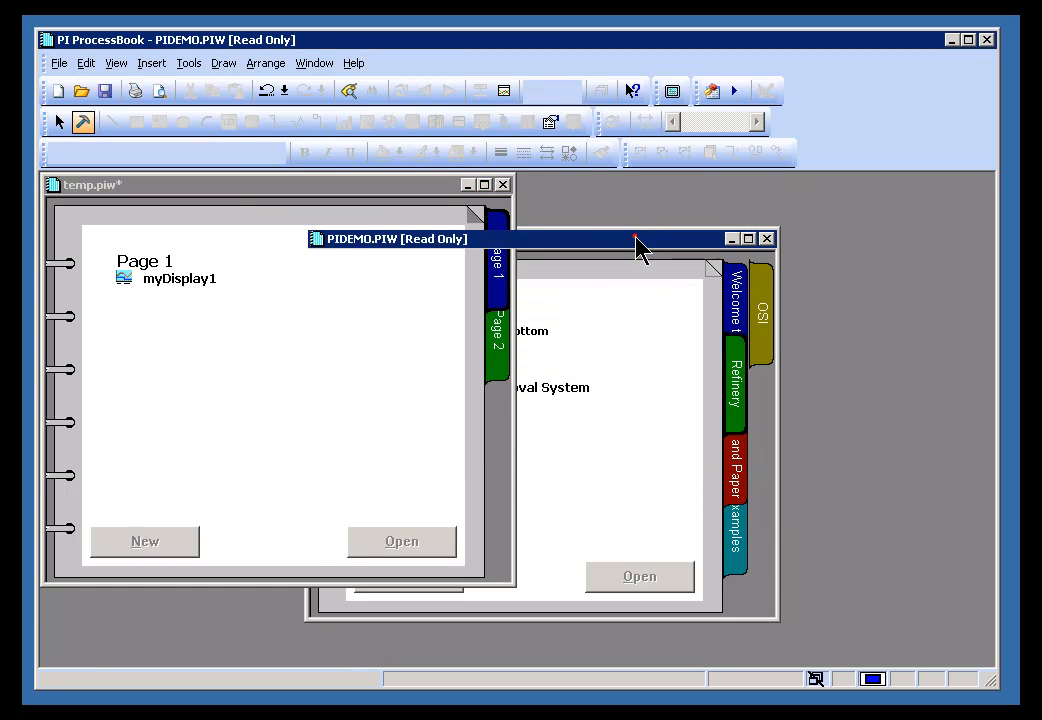
pyautogui.moveTo(555, 243); pyautogui.dragTo(647, 226)
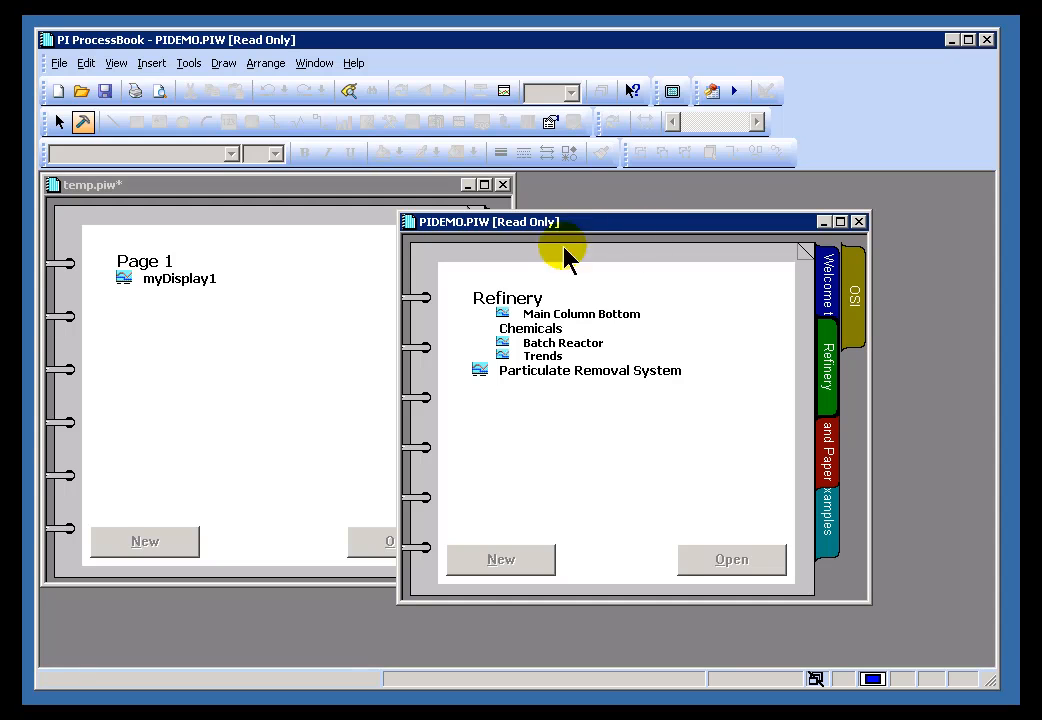
pyautogui.click(286, 310)
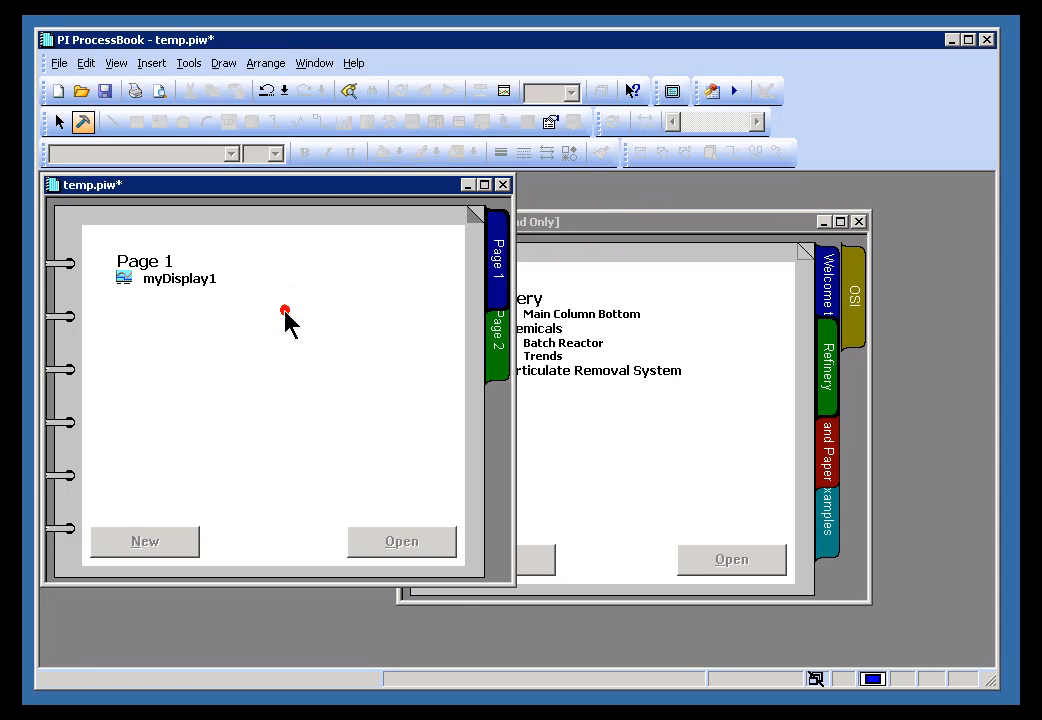
pyautogui.click(651, 225)
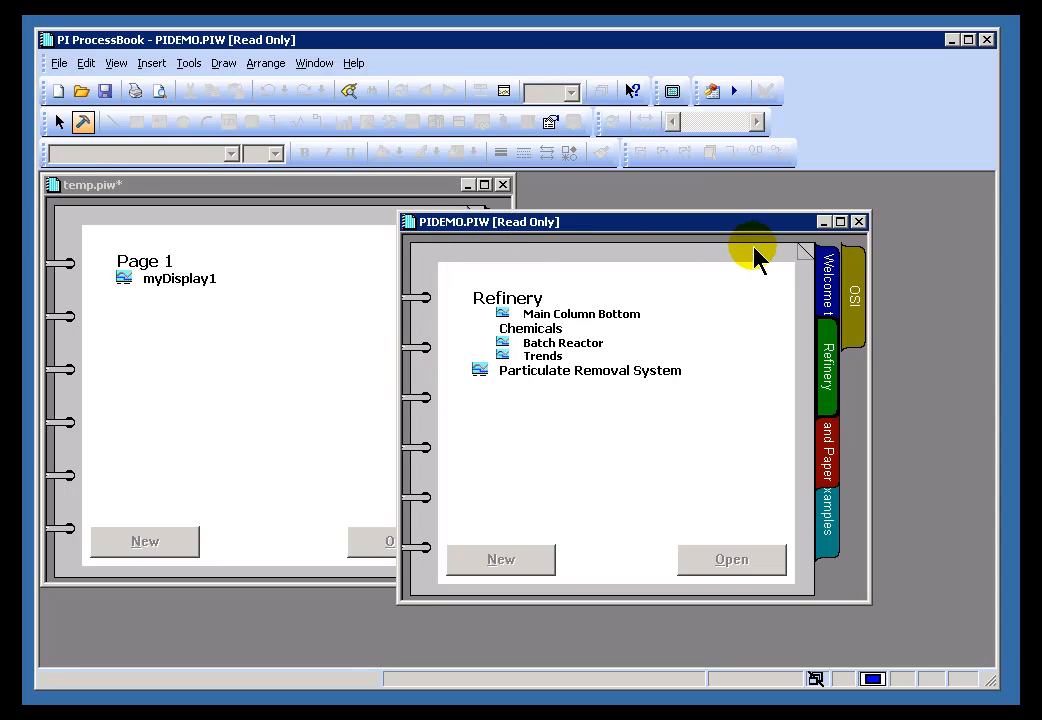
pyautogui.click(200, 204)
pyautogui.click(59, 63)
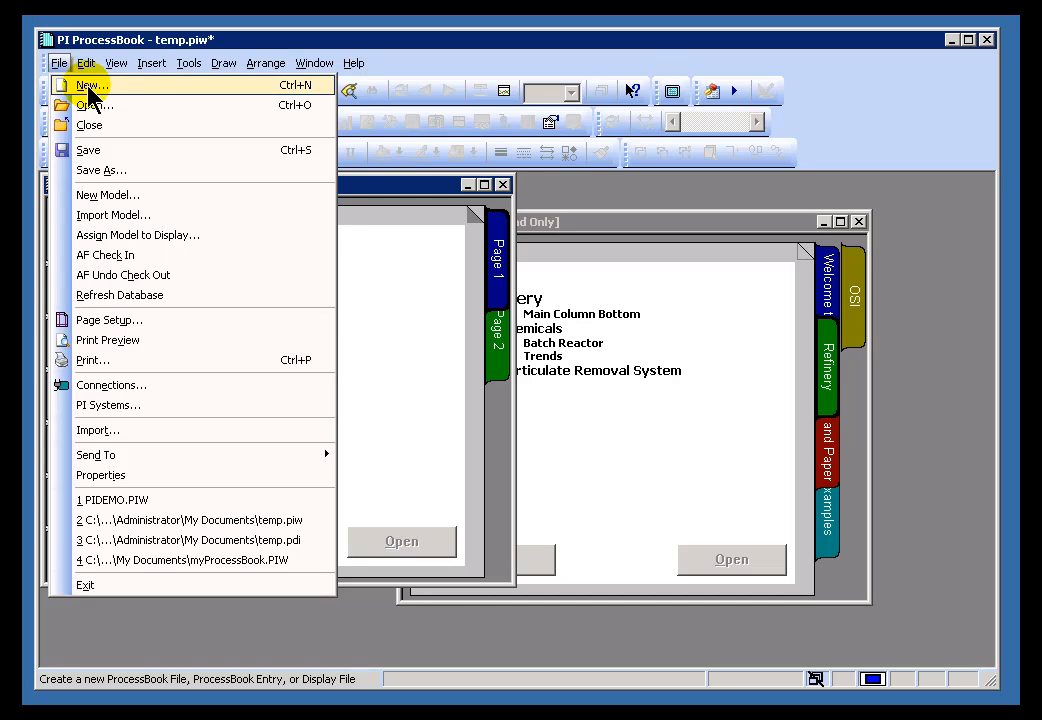
# - Create a new Link / OS Command entry in temp.piw and start a Display search for its target
pyautogui.click(82, 86)
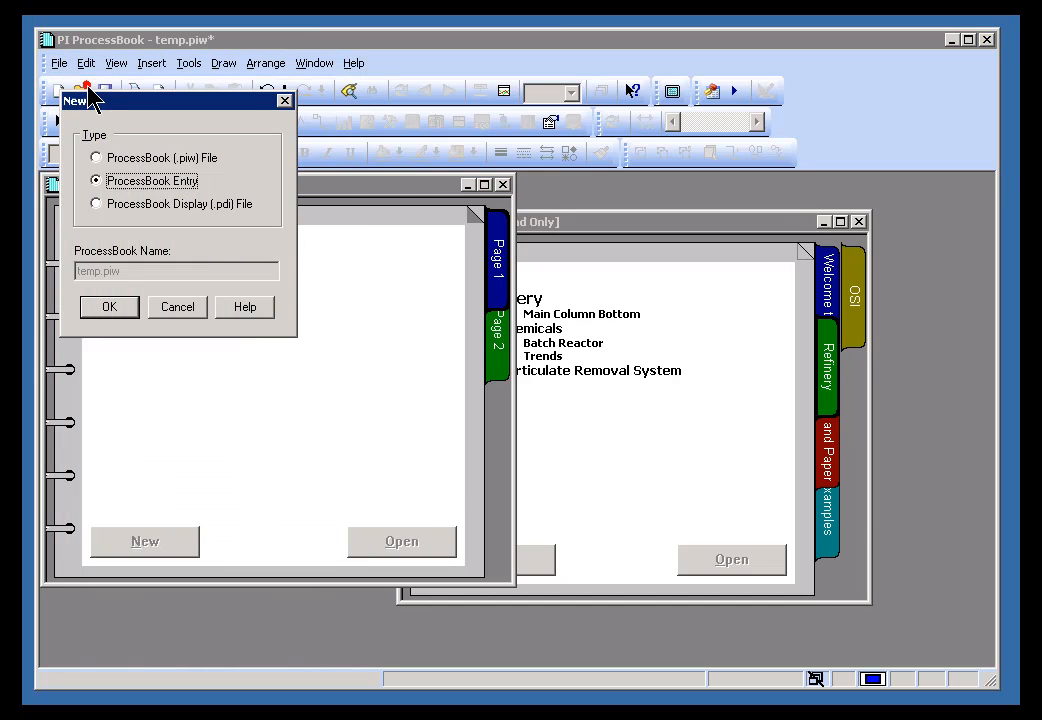
pyautogui.click(117, 312)
pyautogui.click(350, 305)
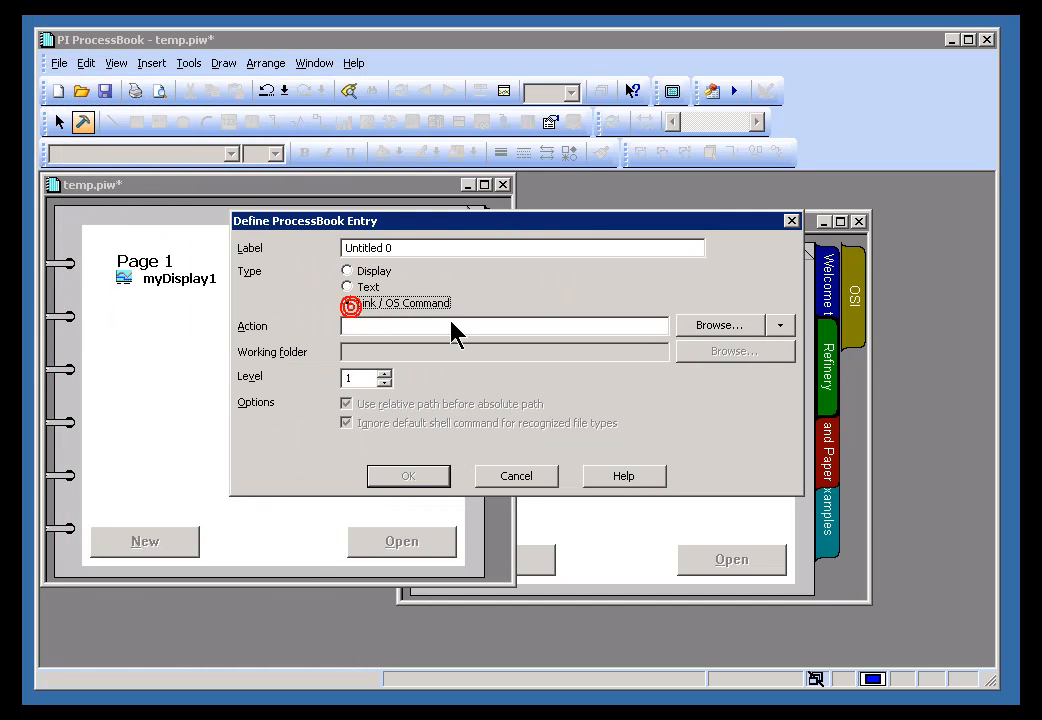
pyautogui.click(780, 326)
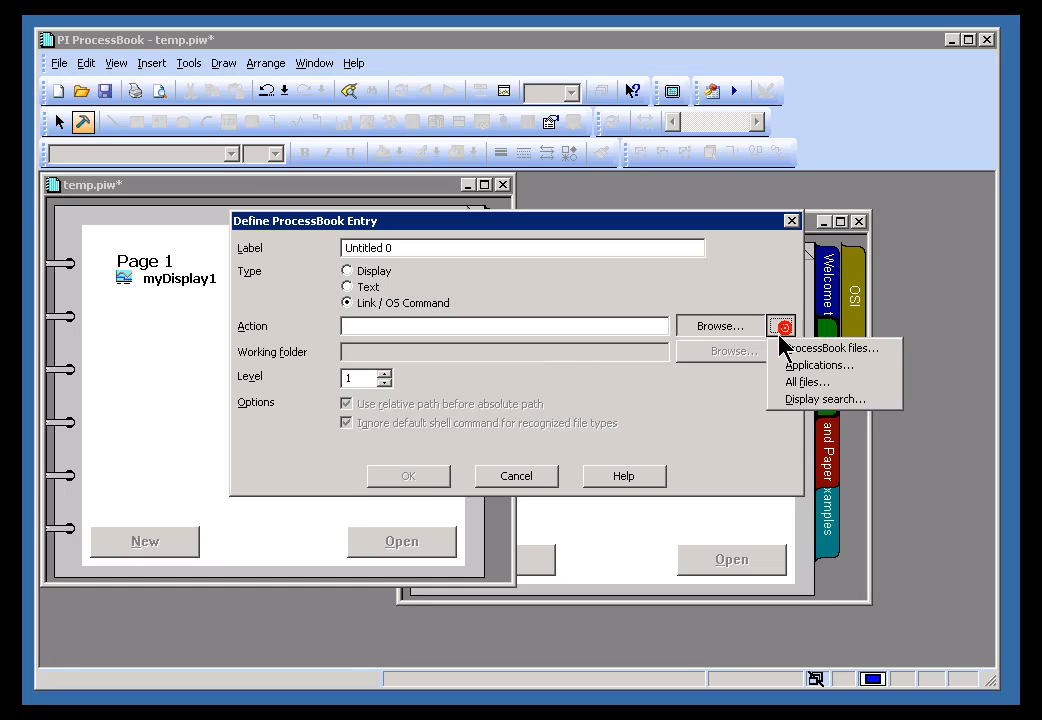
pyautogui.click(805, 399)
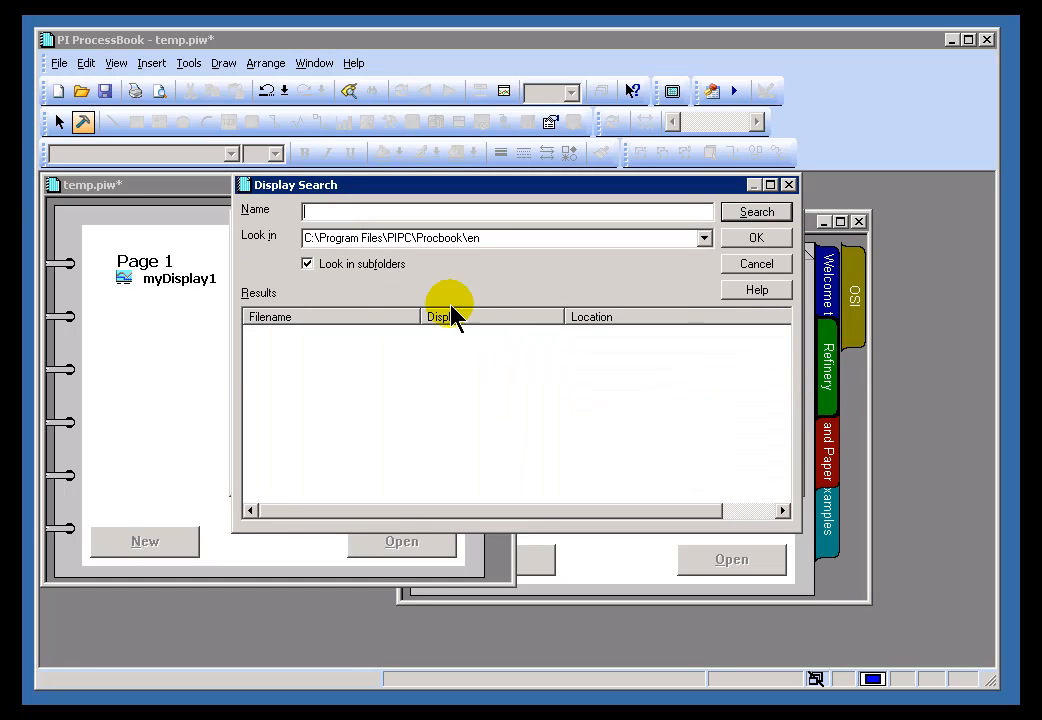
pyautogui.click(704, 238)
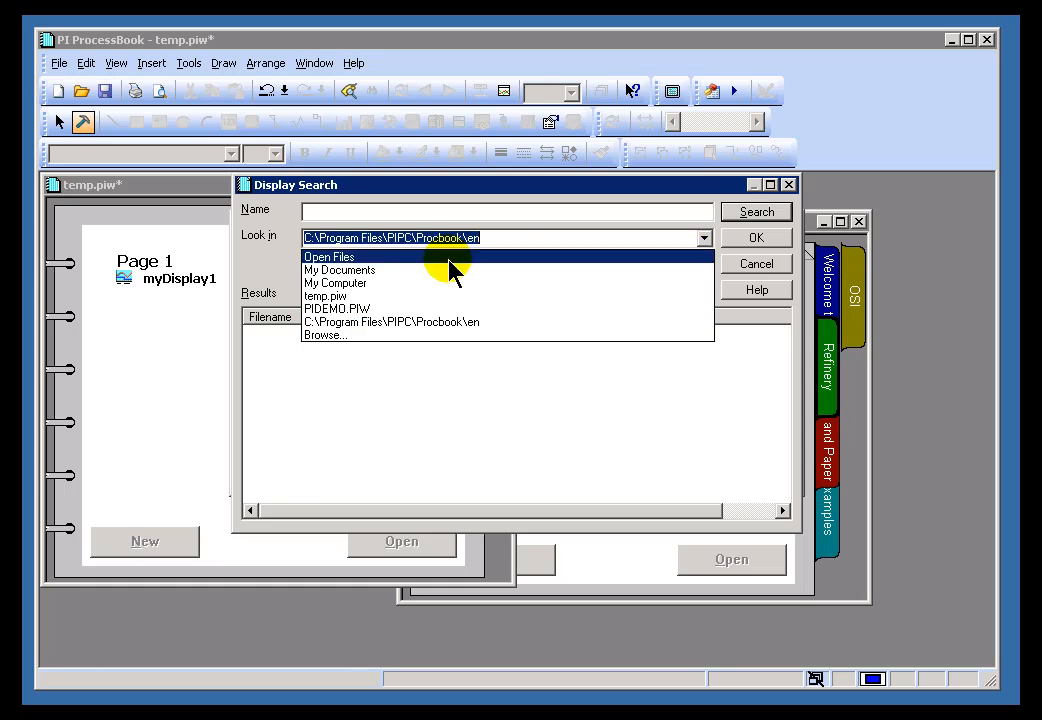
# - Search PIDEMO.PIW for 'main', choose Main Column Bottom as the link target, and set level 2
pyautogui.click(318, 309)
pyautogui.click(756, 212)
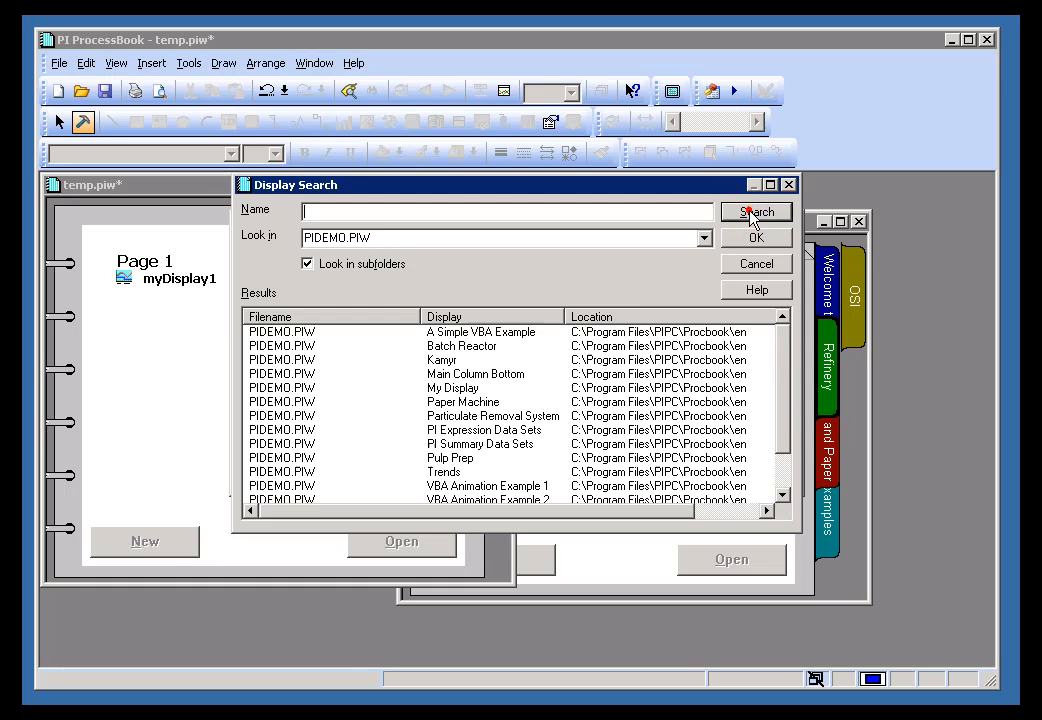
pyautogui.moveTo(778, 355)
pyautogui.mouseDown()
pyautogui.moveTo(779, 417)
pyautogui.moveTo(777, 345)
pyautogui.mouseUp()
pyautogui.write('main')
pyautogui.click(750, 210)
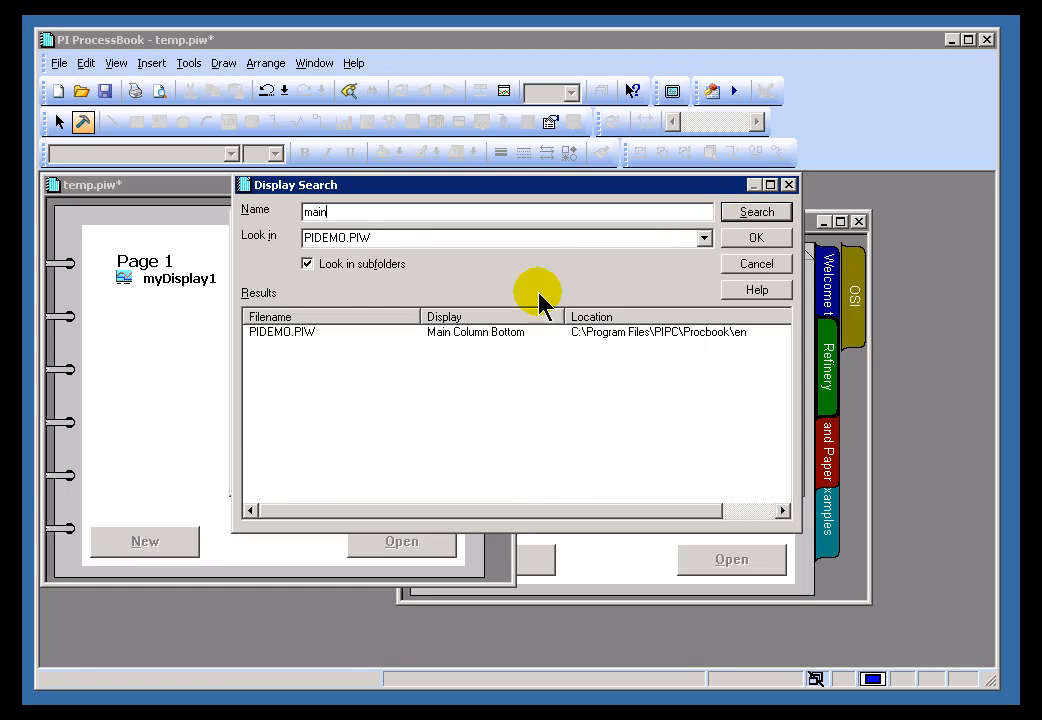
pyautogui.click(254, 332)
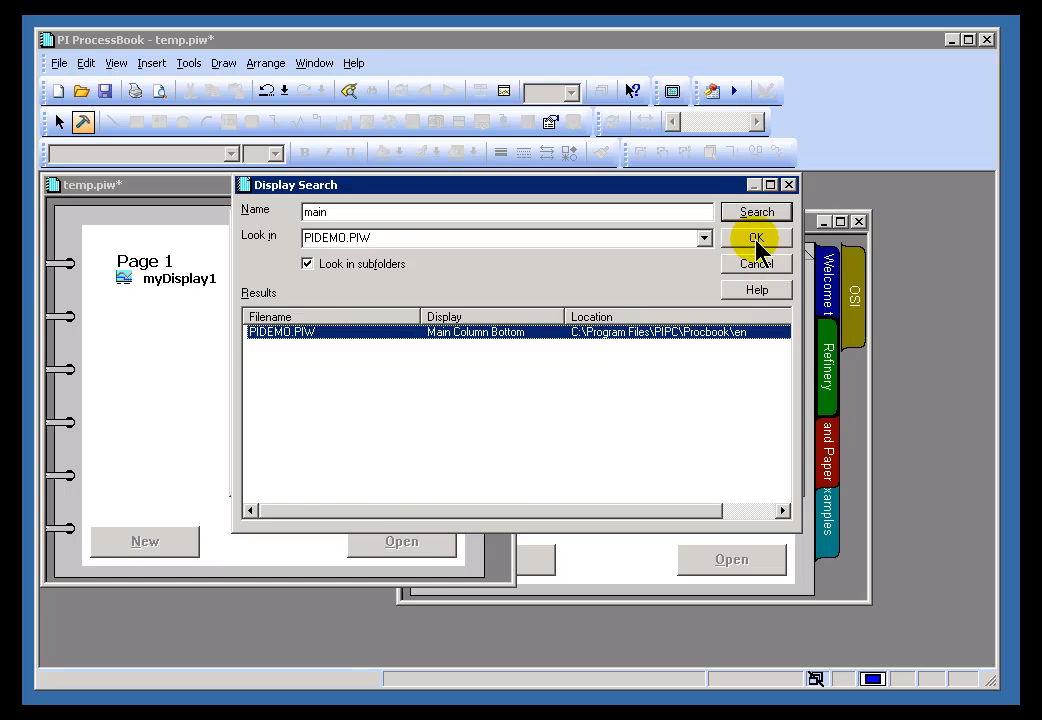
pyautogui.click(756, 240)
pyautogui.click(382, 372)
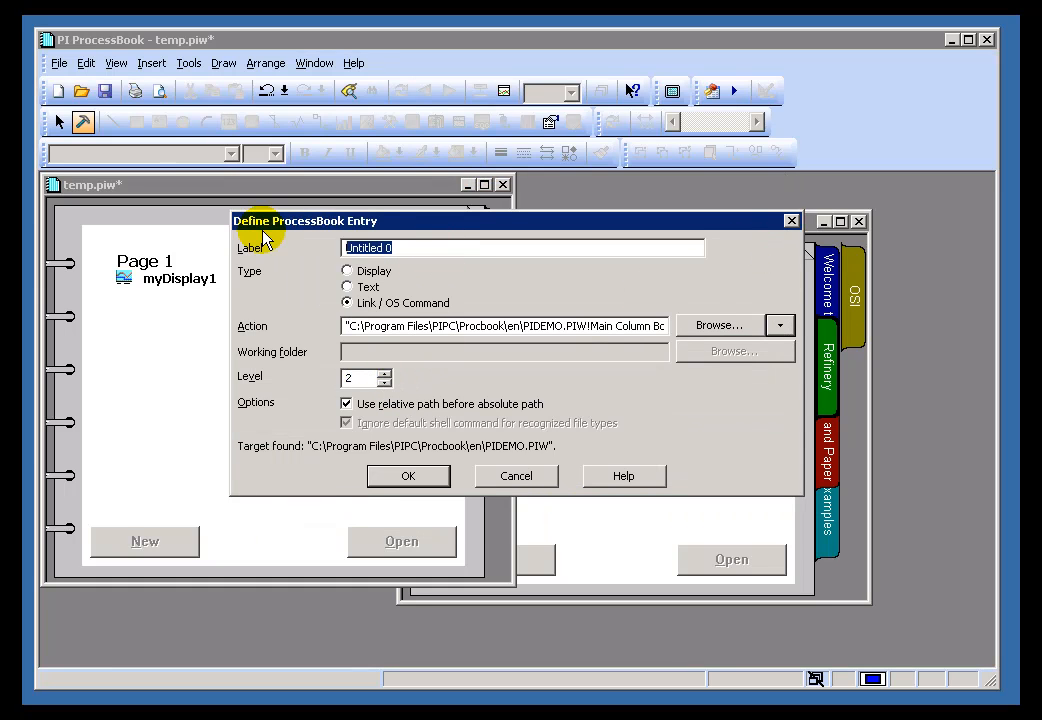
# - Label the entry 'Link to Main Column display', confirm it, and close the Main Column Bottom display
pyautogui.write('Link to Main Column display')
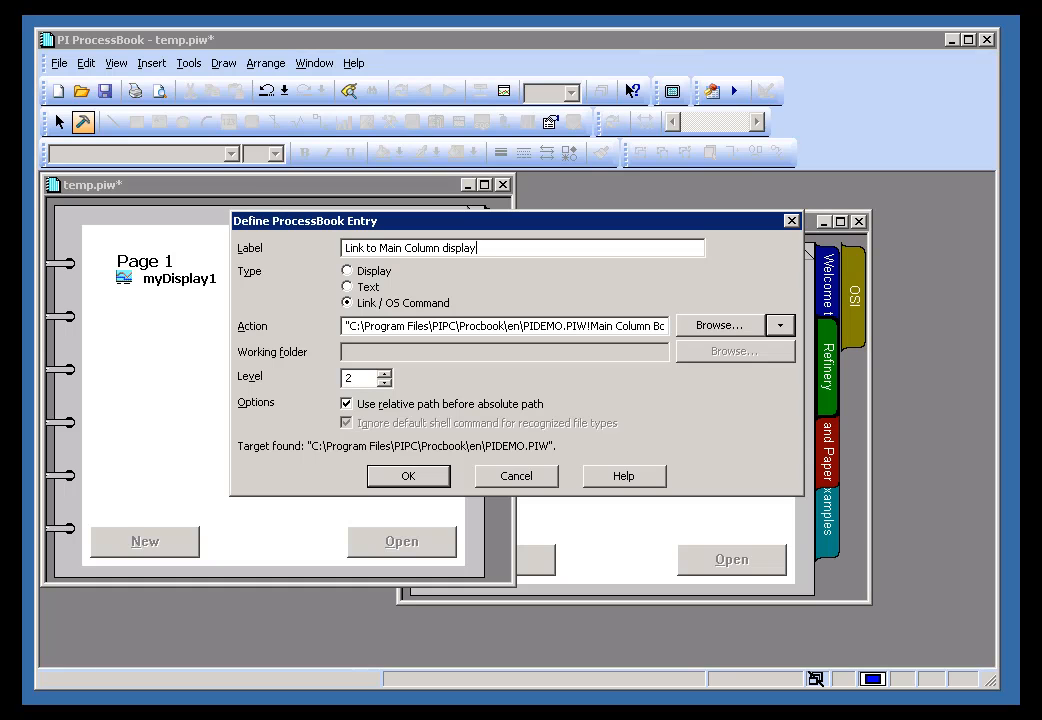
pyautogui.click(421, 483)
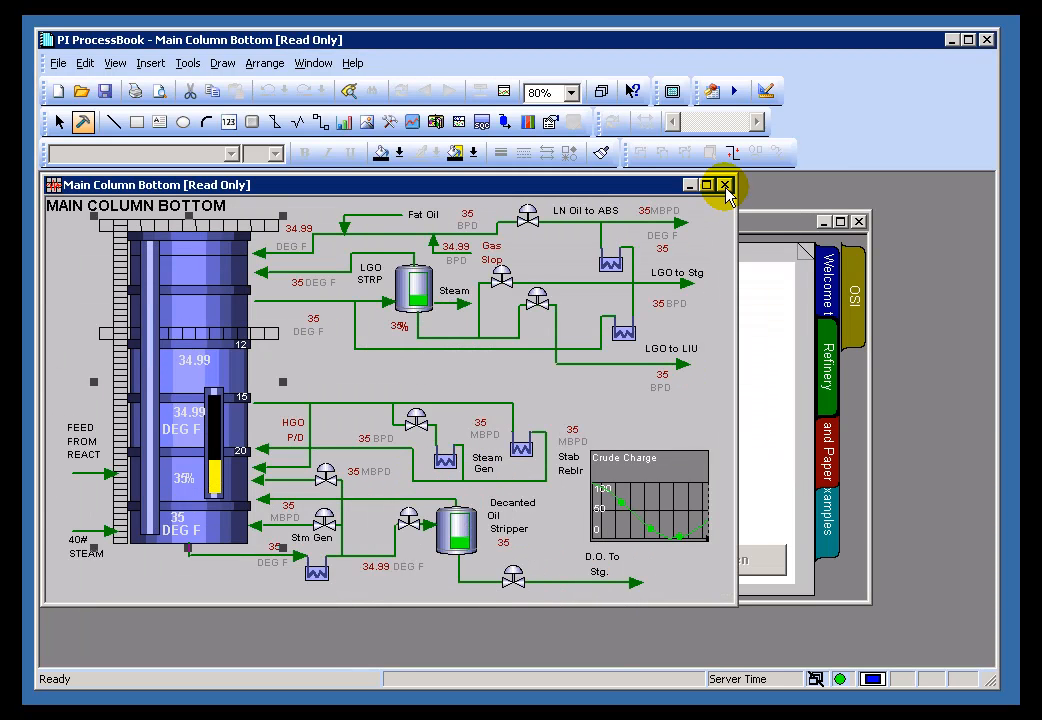
pyautogui.click(726, 186)
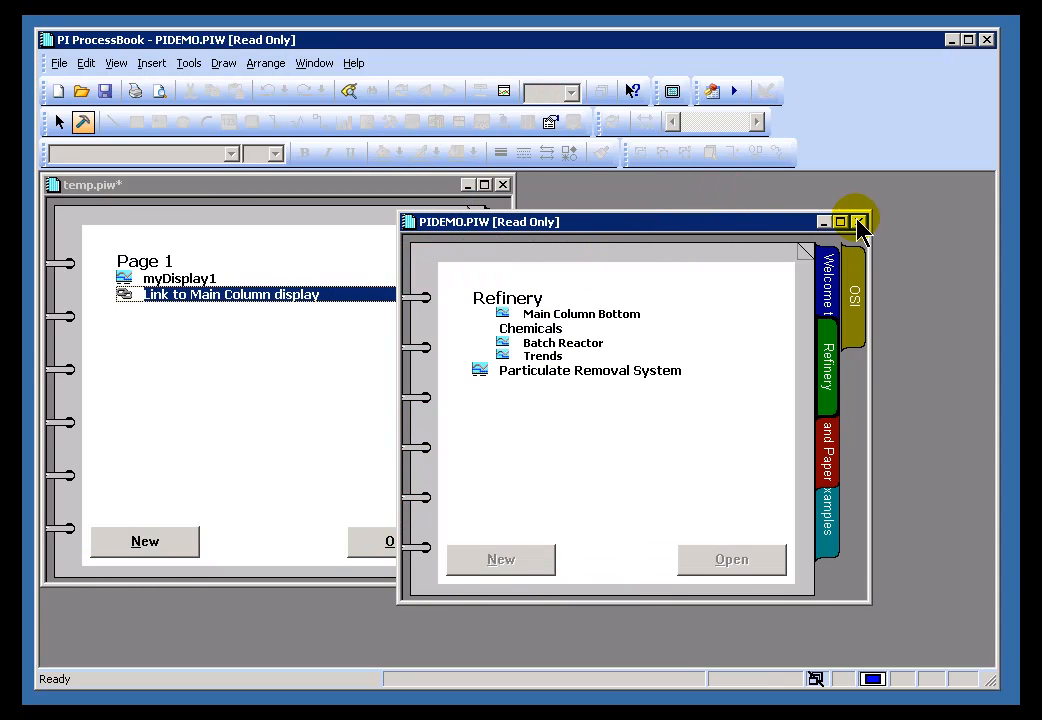
# - Close the PIDEMO.PIW notebook and save temp.piw
pyautogui.click(860, 221)
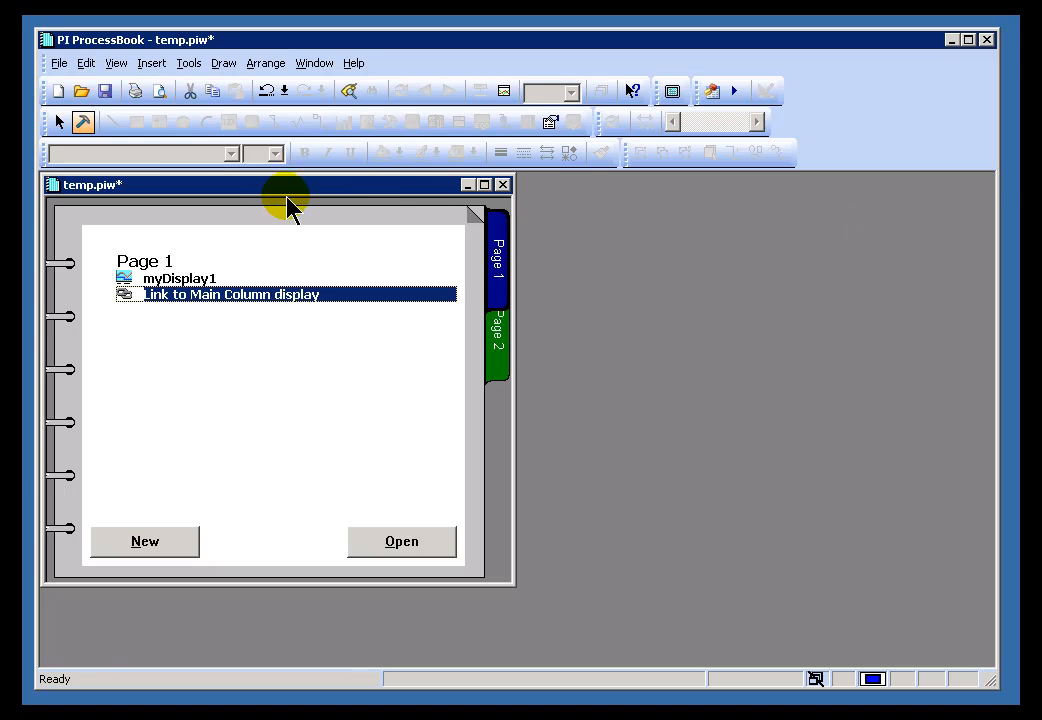
pyautogui.click(54, 63)
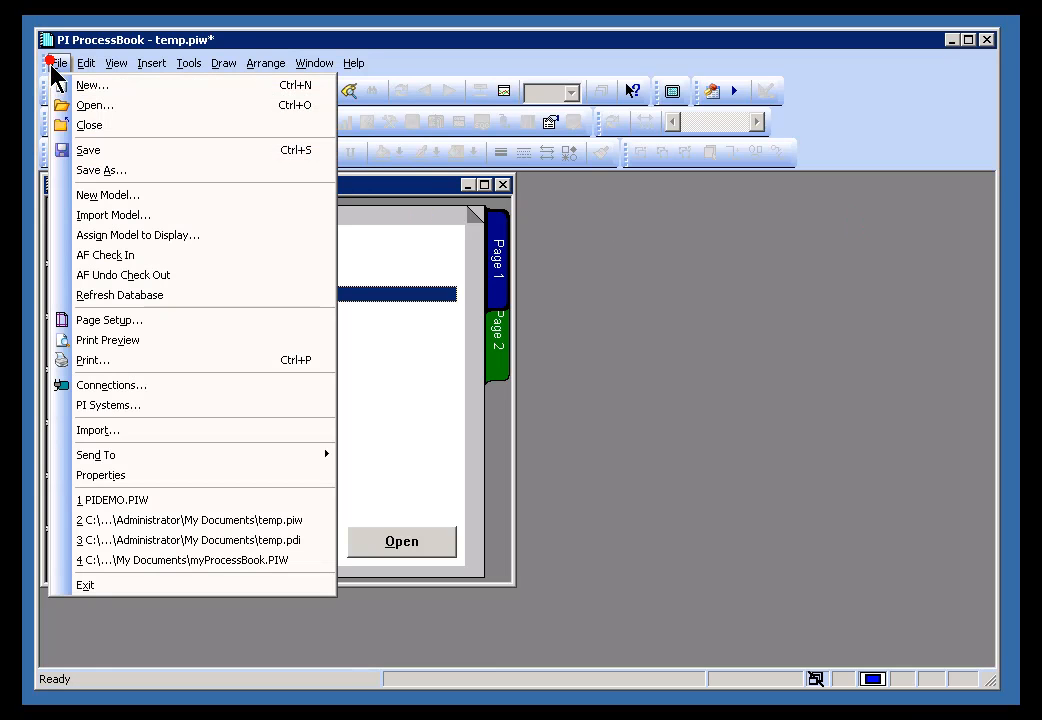
pyautogui.click(105, 152)
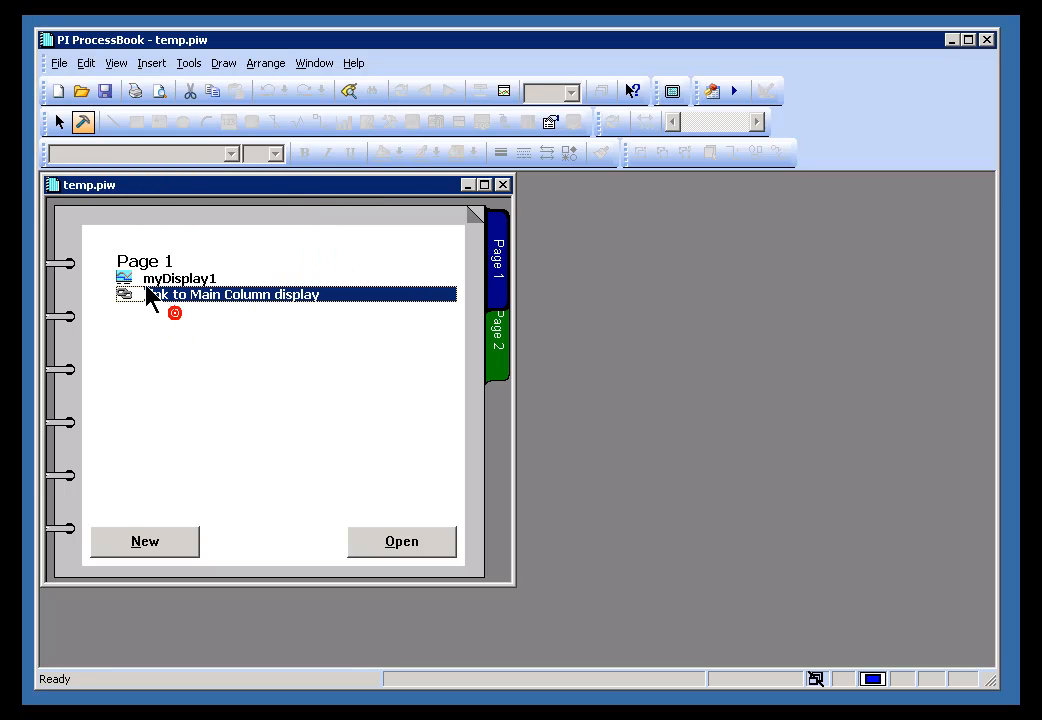
# - Test the Link to Main Column display entry, then close Main Column Bottom and PIDEMO.PIW
pyautogui.doubleClick(176, 294)
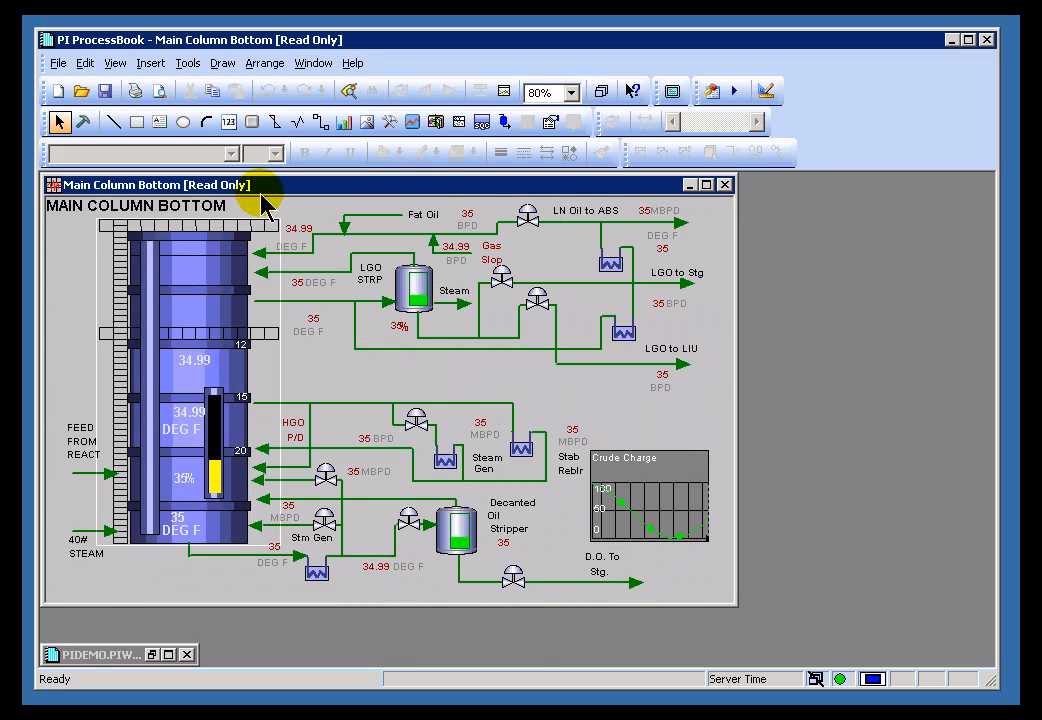
pyautogui.moveTo(272, 185); pyautogui.dragTo(490, 284)
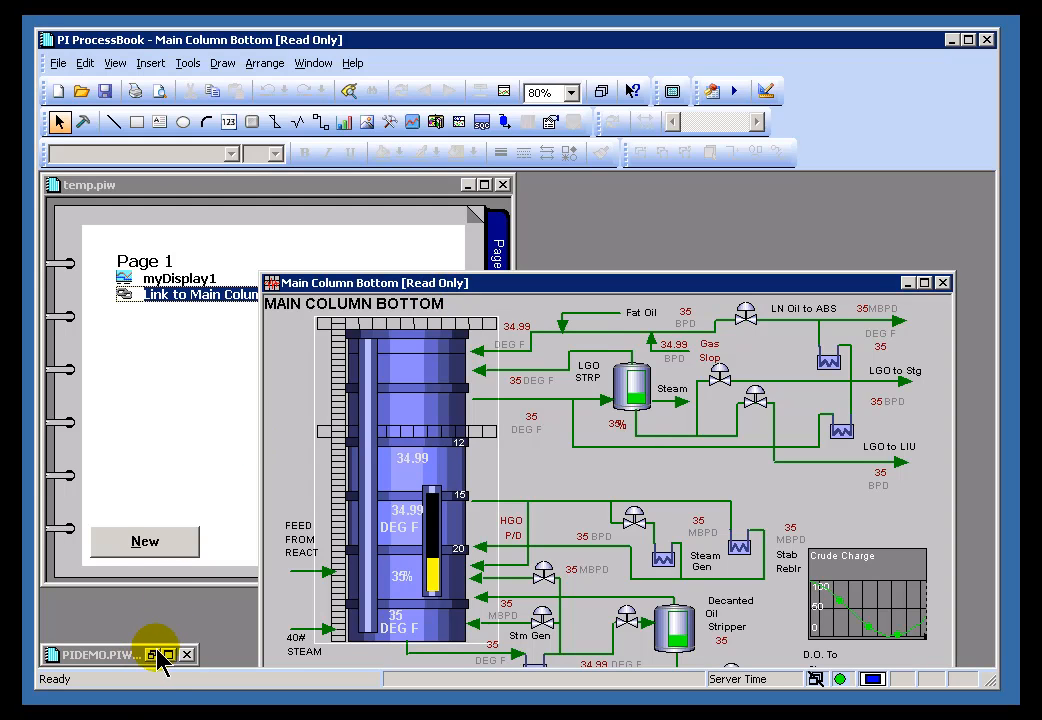
pyautogui.click(154, 655)
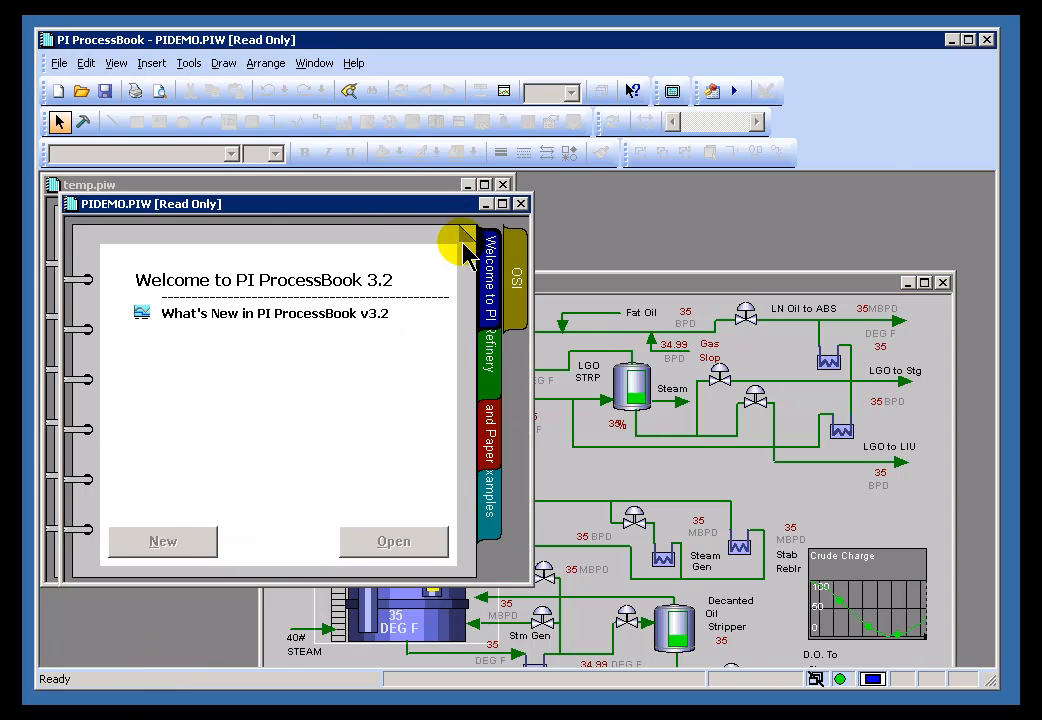
pyautogui.click(572, 283)
pyautogui.moveTo(580, 283); pyautogui.dragTo(463, 206)
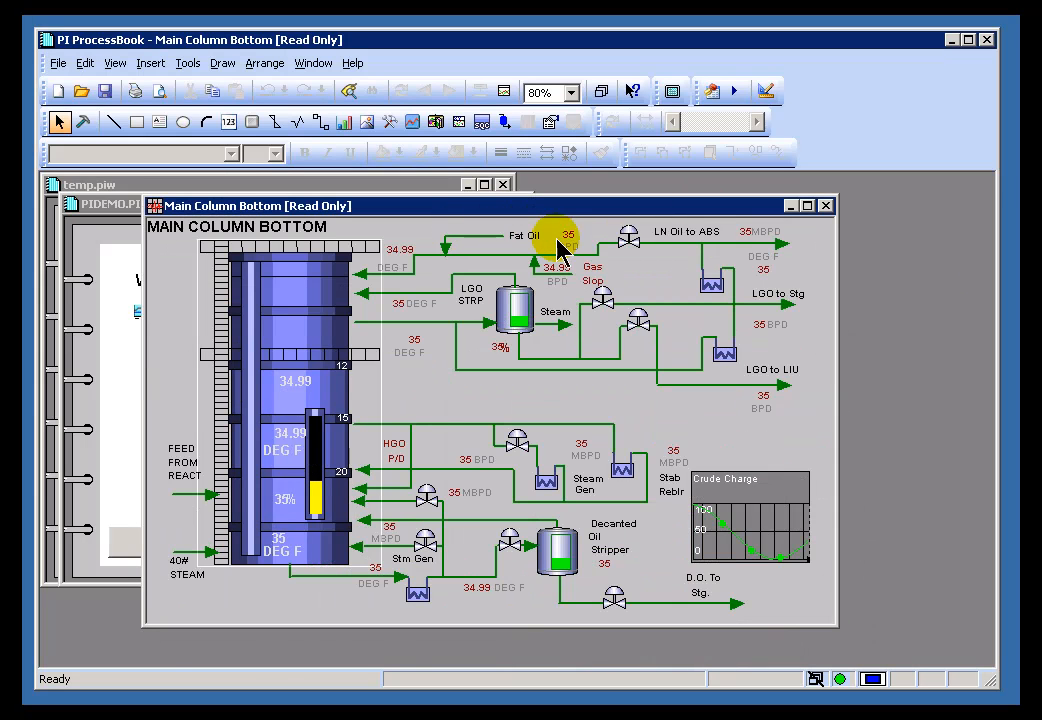
pyautogui.click(597, 209)
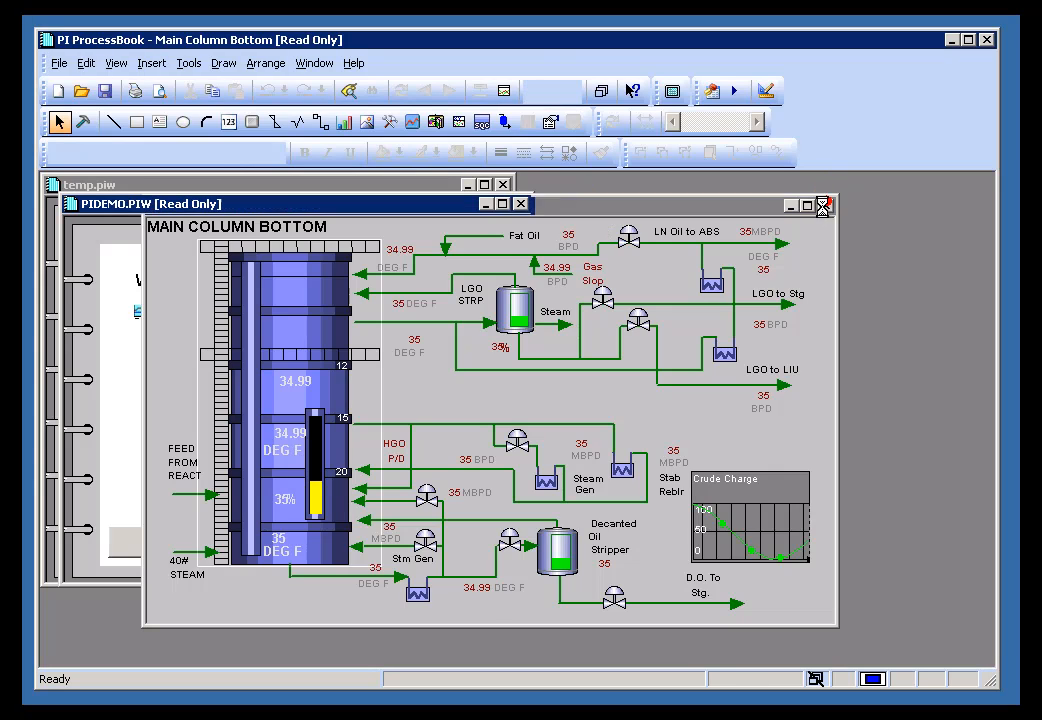
pyautogui.click(827, 206)
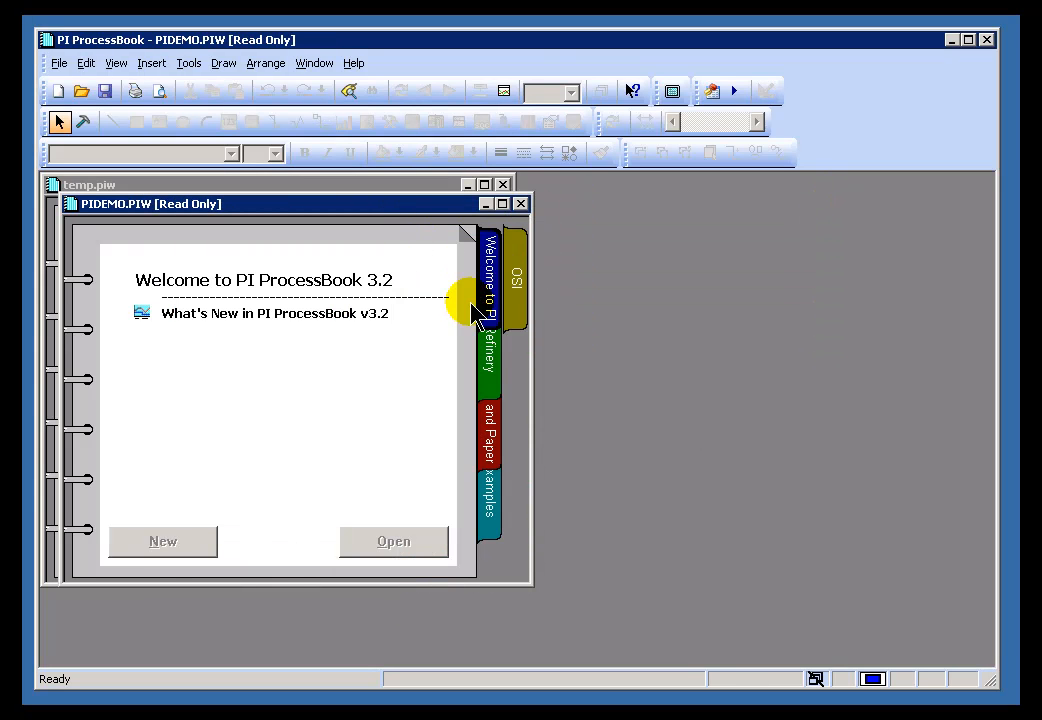
pyautogui.click(482, 346)
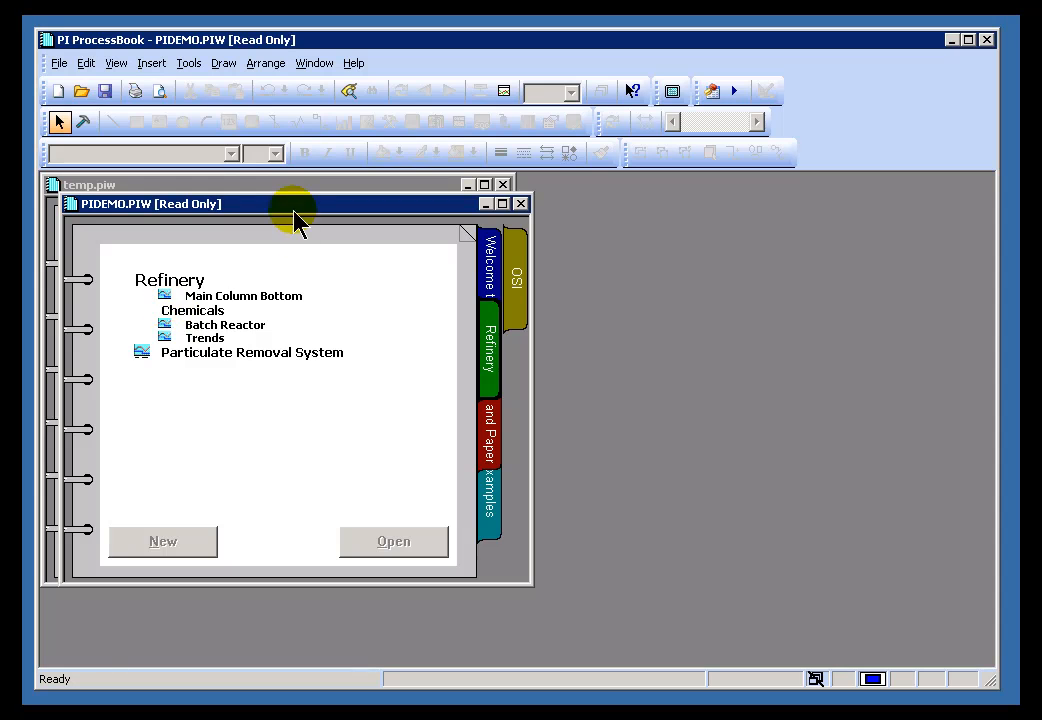
pyautogui.click(521, 203)
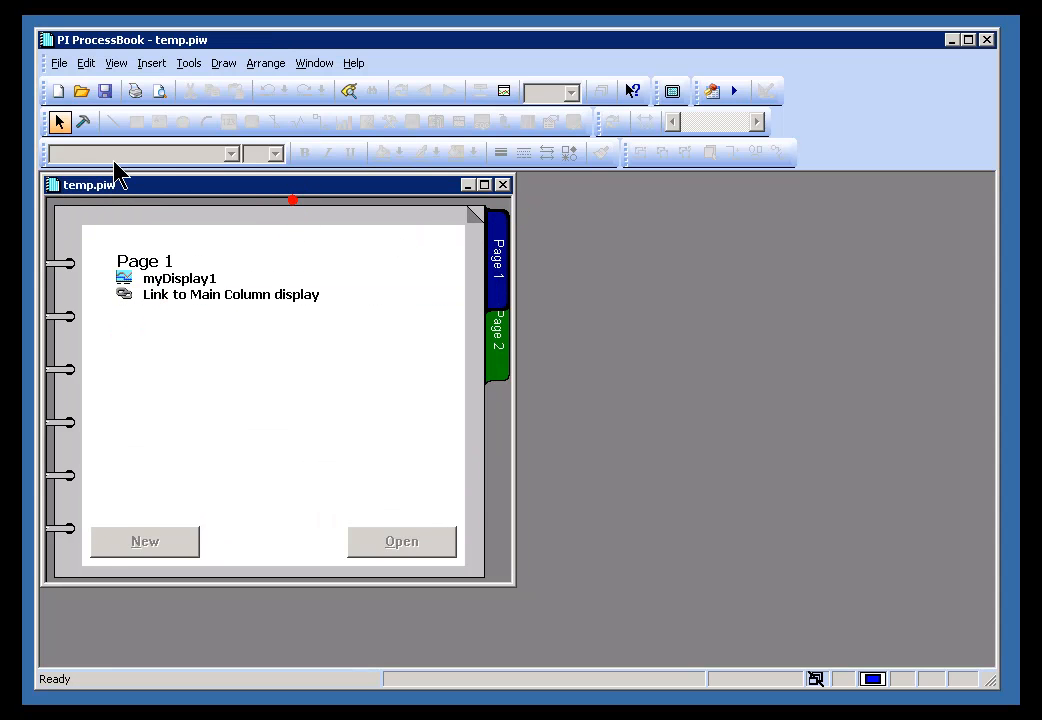
# - Deselect the Link to Main Column display entry and return from Run mode to editing
pyautogui.click(80, 121)
pyautogui.click(175, 294)
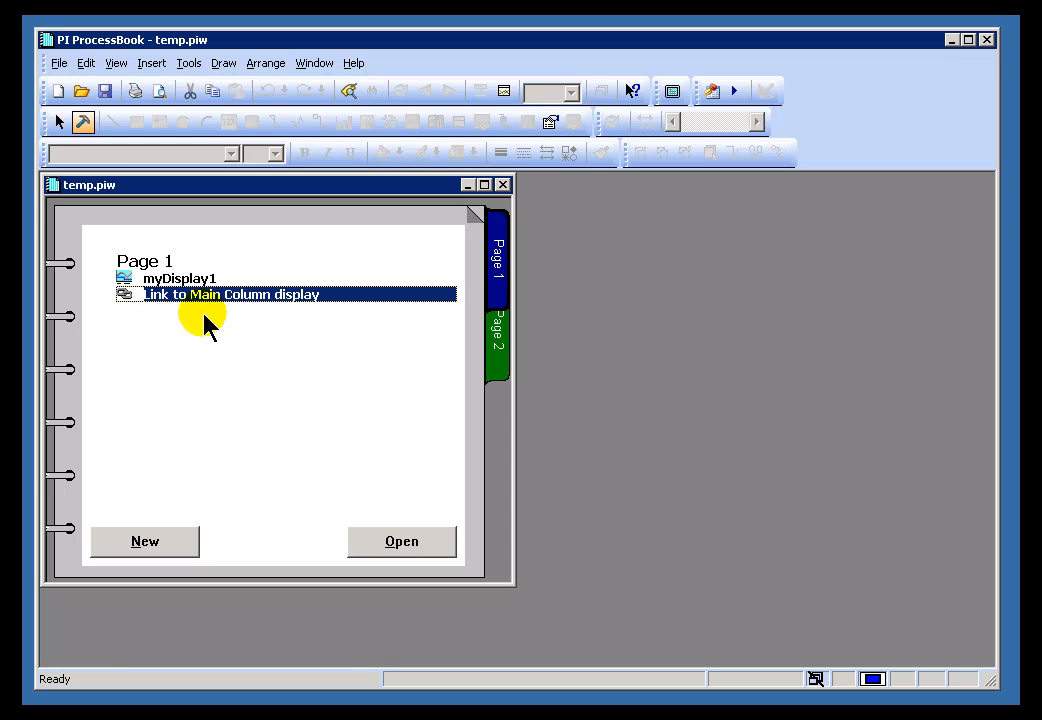
pyautogui.click(391, 217)
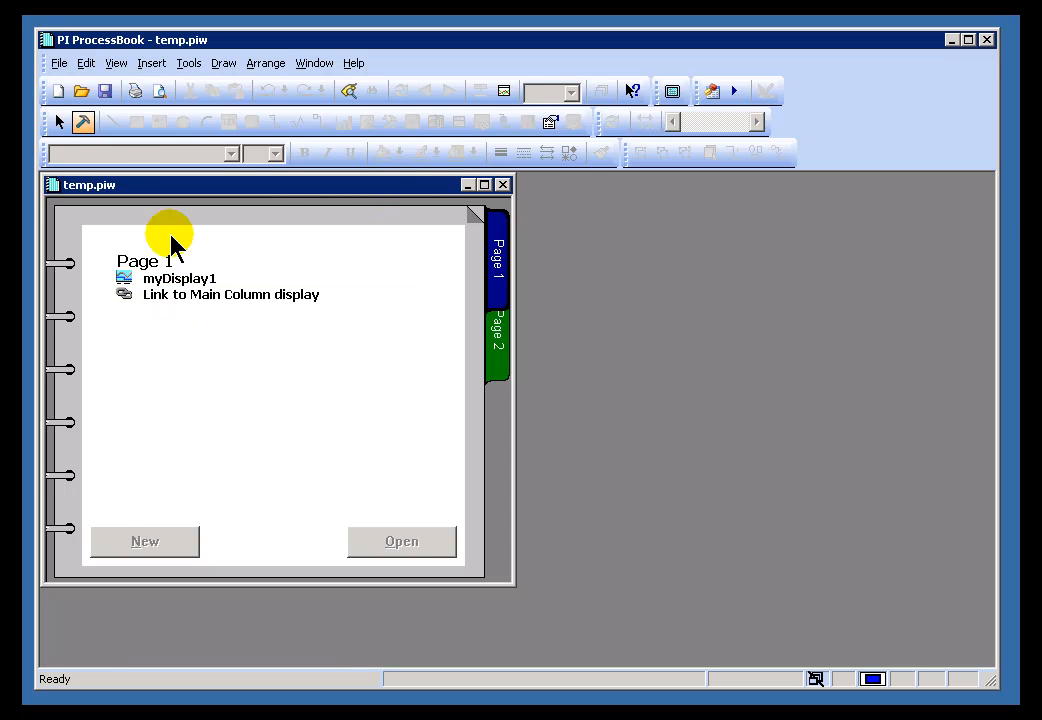
pyautogui.click(59, 121)
# - Create a new ProcessBook entry of type Link / OS Command
pyautogui.click(59, 63)
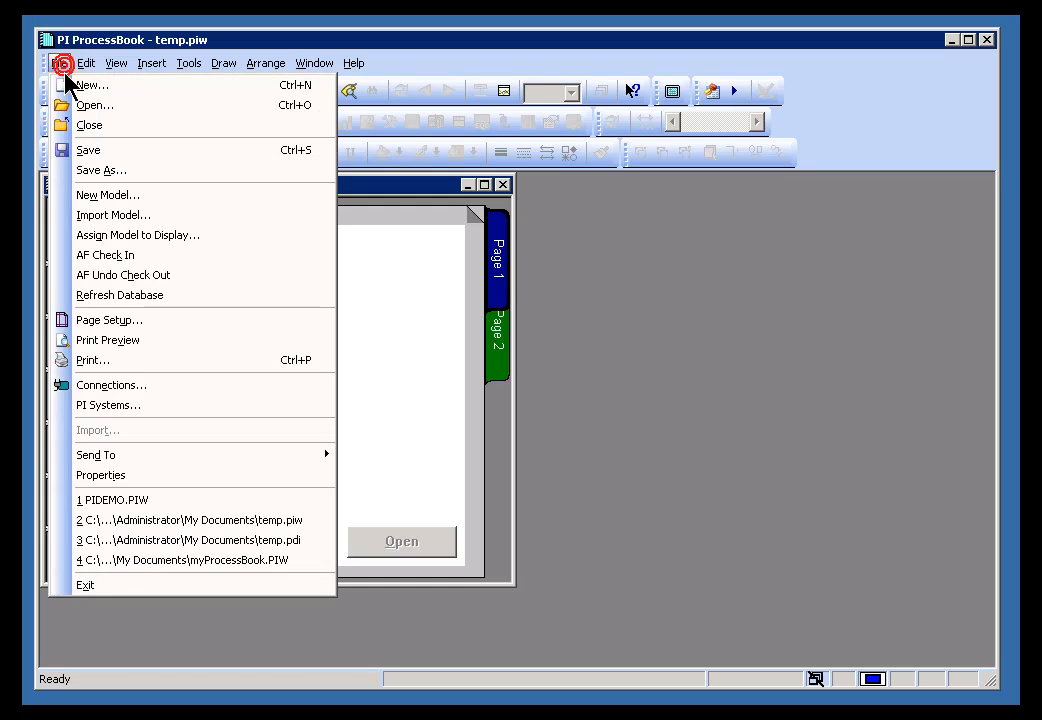
pyautogui.click(88, 86)
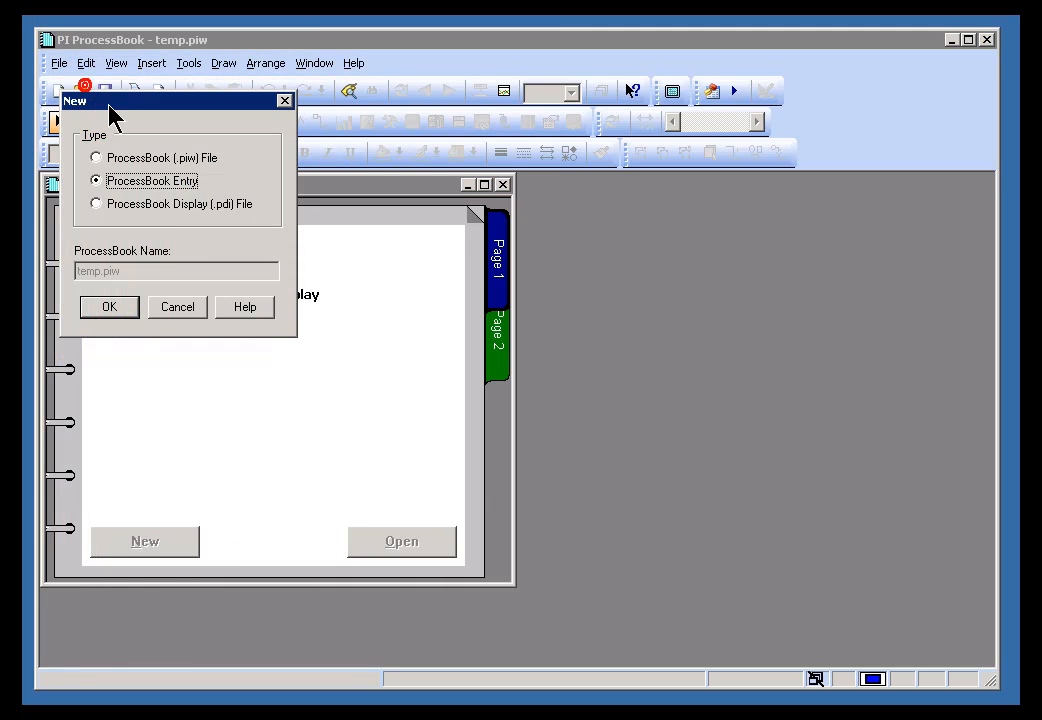
pyautogui.click(126, 308)
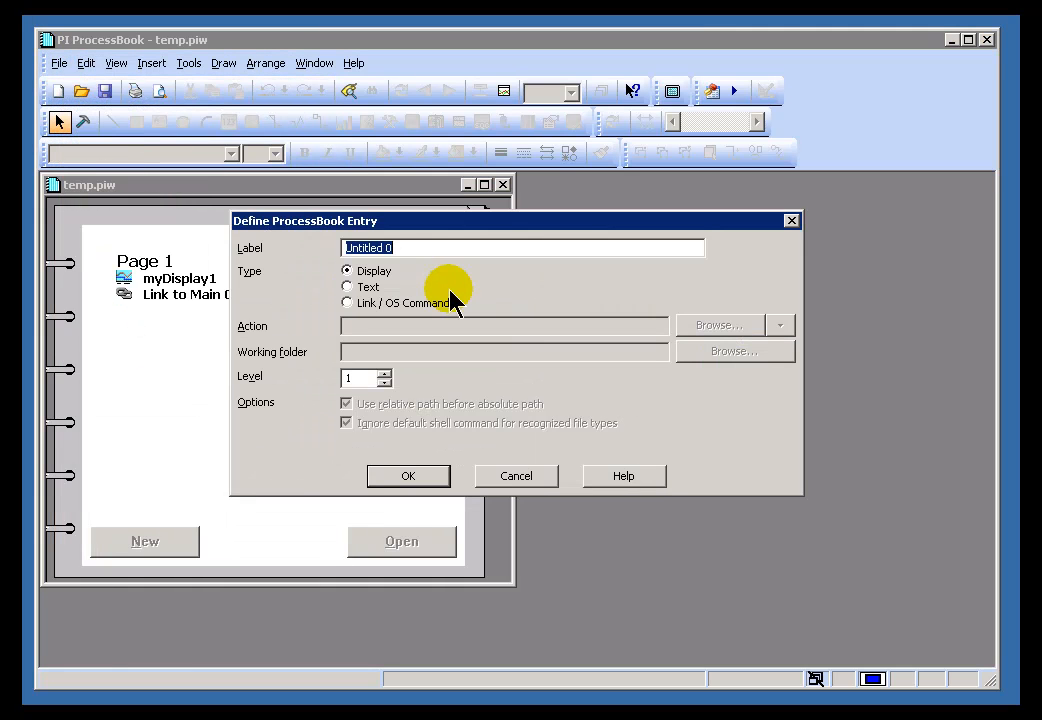
pyautogui.click(350, 302)
# - Search My Documents for displays and set Exercise PB4.PDI as the link target
pyautogui.click(779, 328)
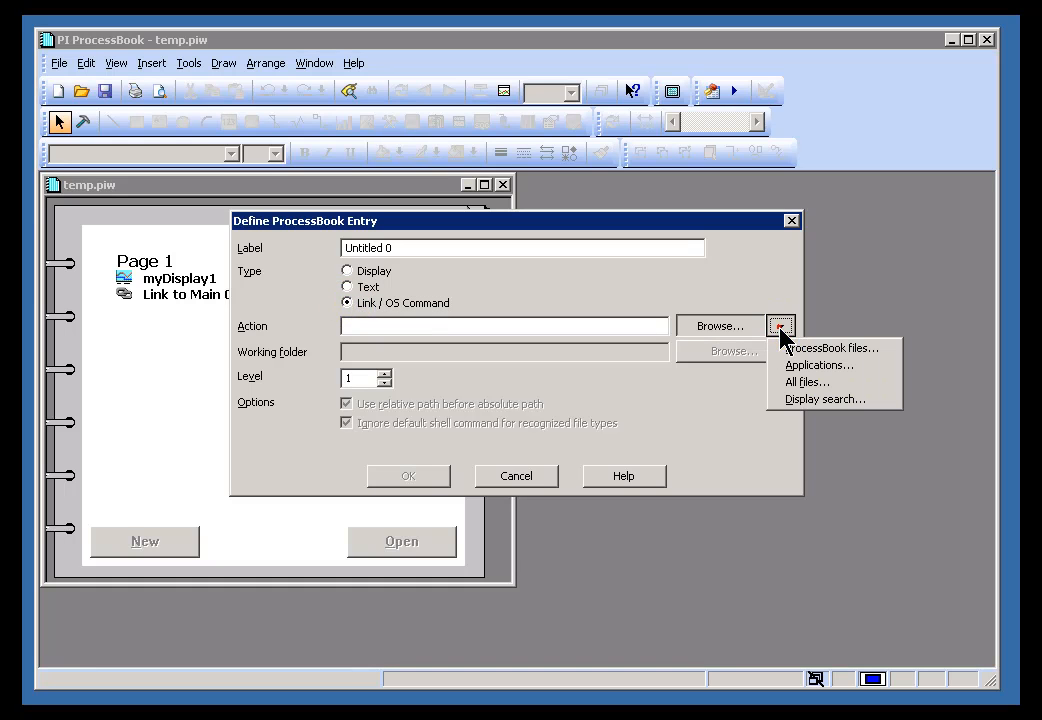
pyautogui.click(800, 400)
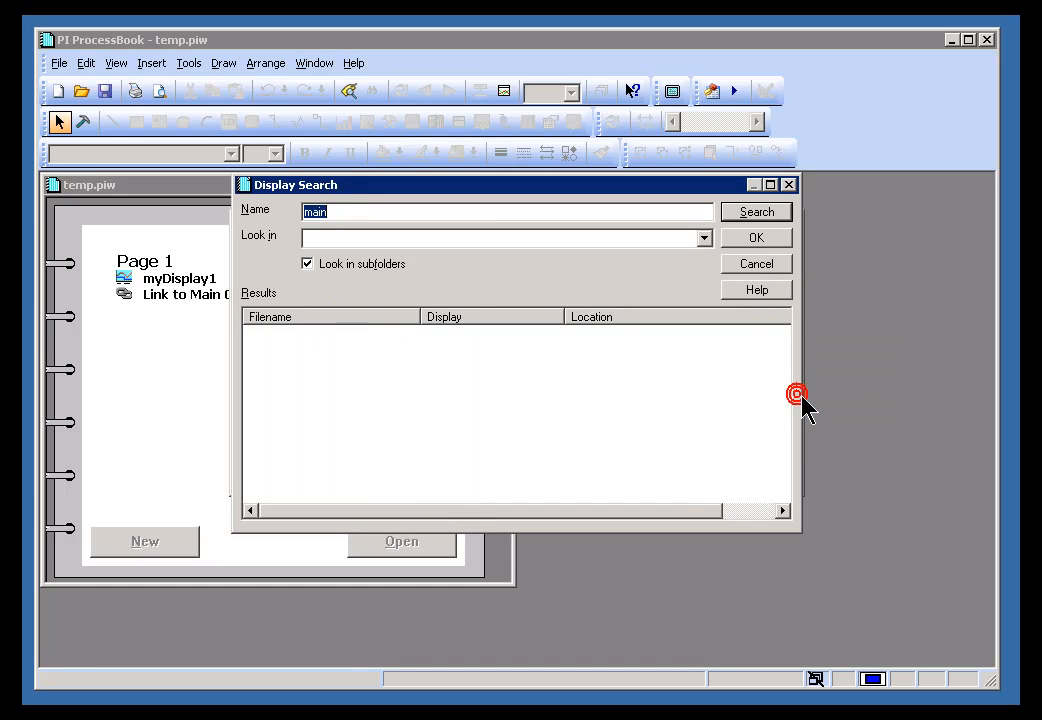
pyautogui.click(704, 238)
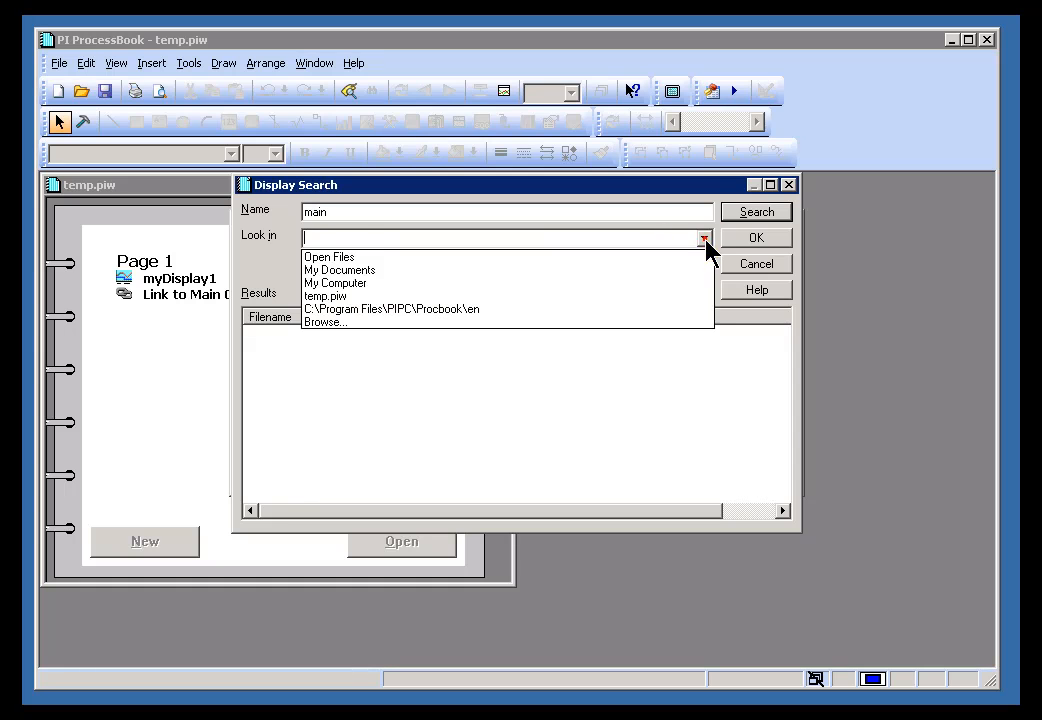
pyautogui.click(433, 271)
pyautogui.click(749, 215)
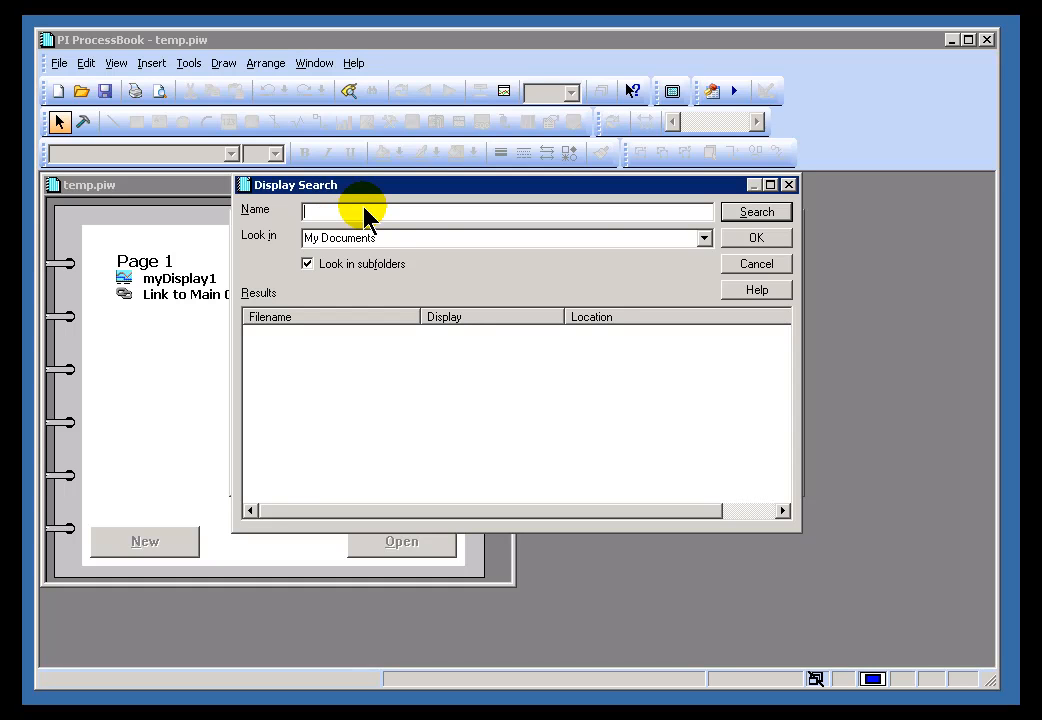
pyautogui.click(757, 211)
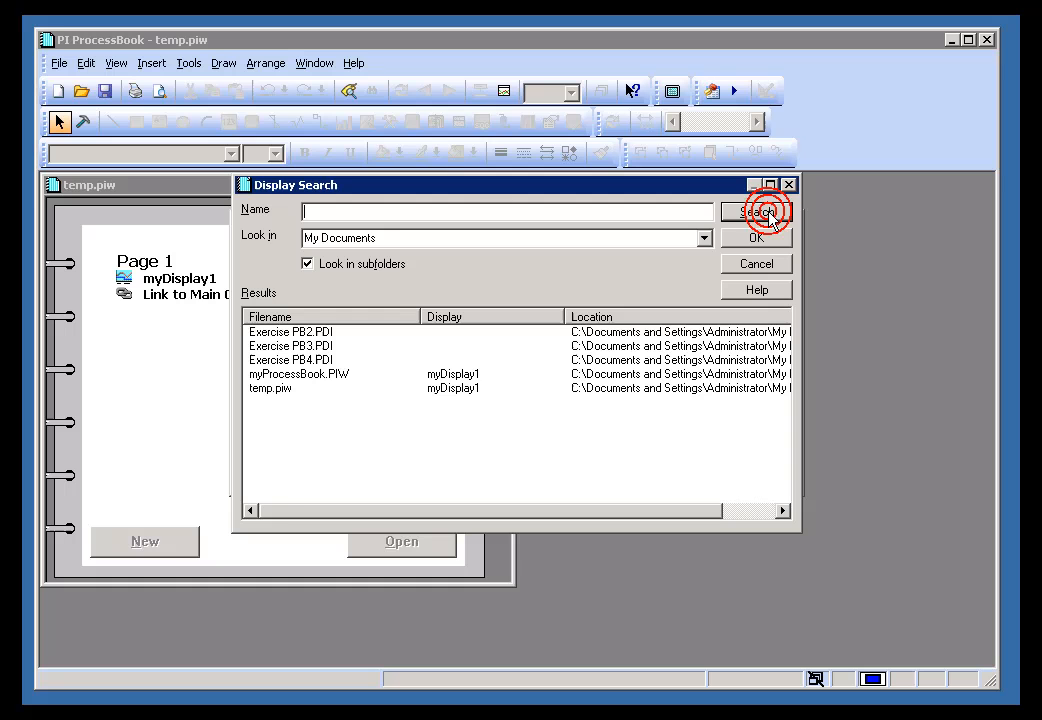
pyautogui.click(260, 362)
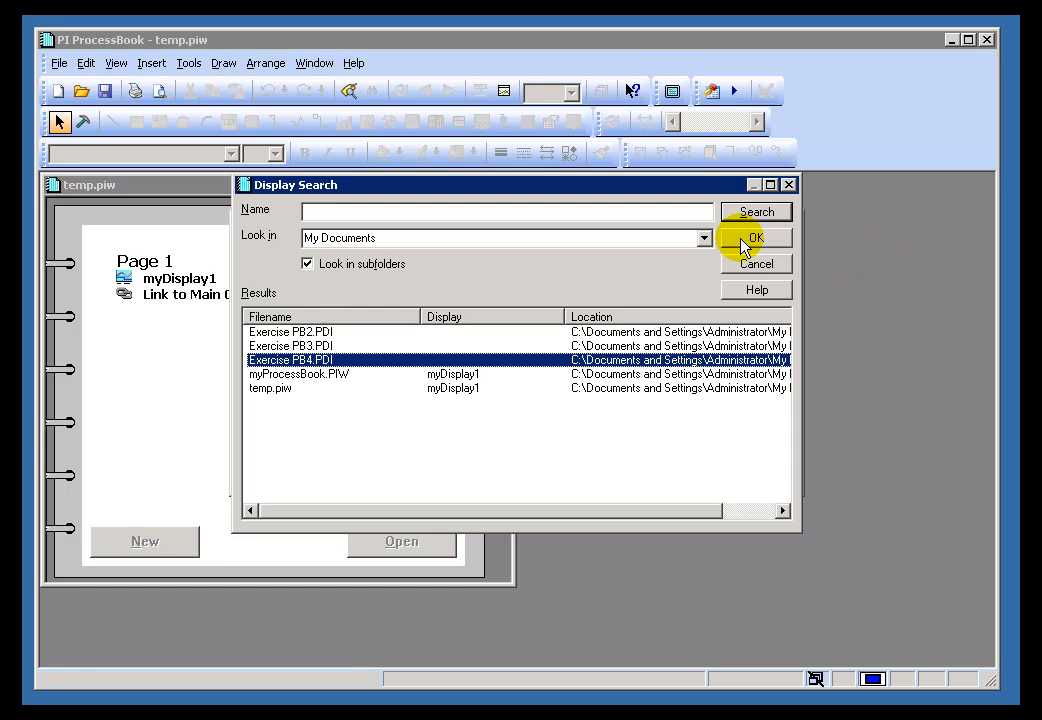
pyautogui.click(318, 208)
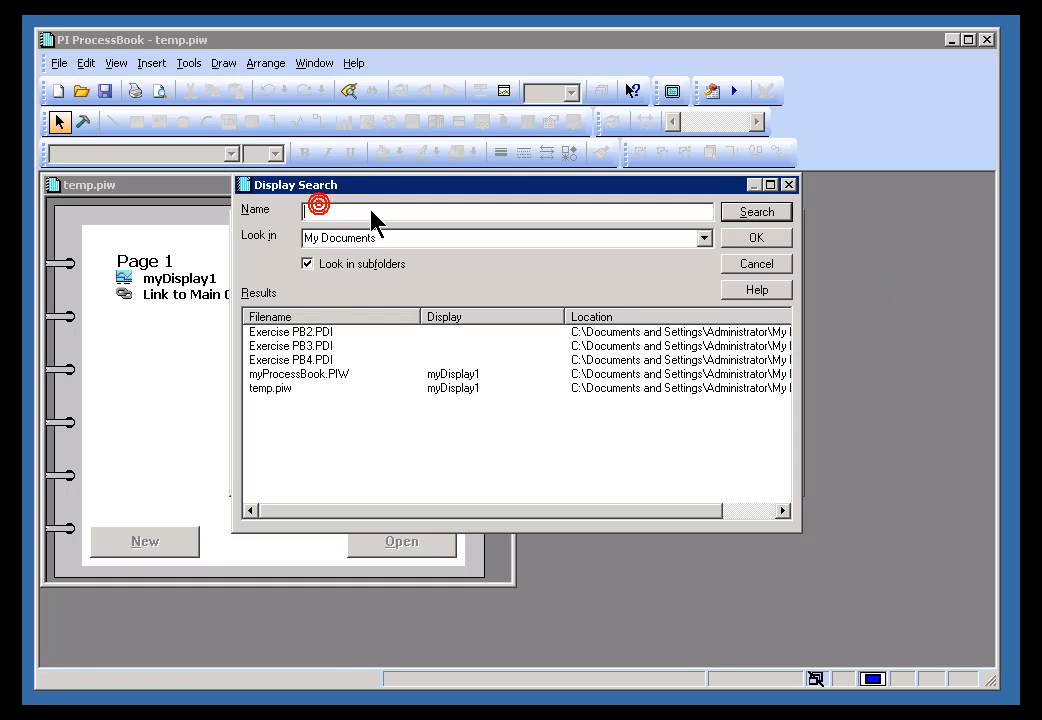
pyautogui.click(750, 233)
pyautogui.click(397, 246)
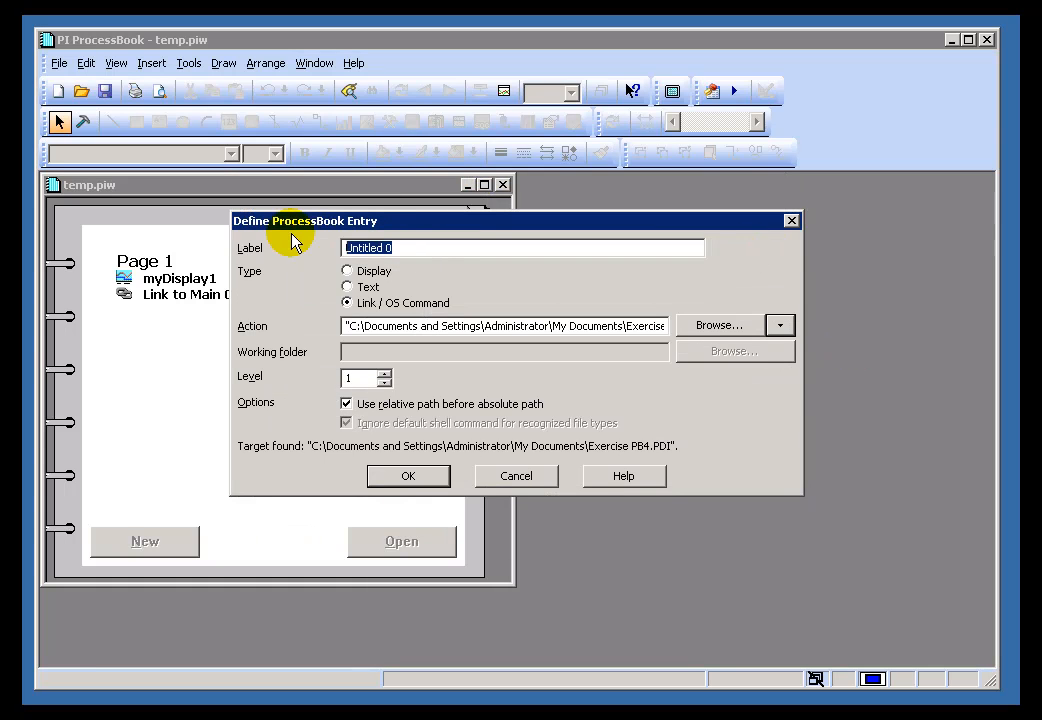
# - Label the entry 'Link to Exercise 4' at level 2, confirm it, and close Exercise PB4.PDI
pyautogui.write('Link to Exercis')
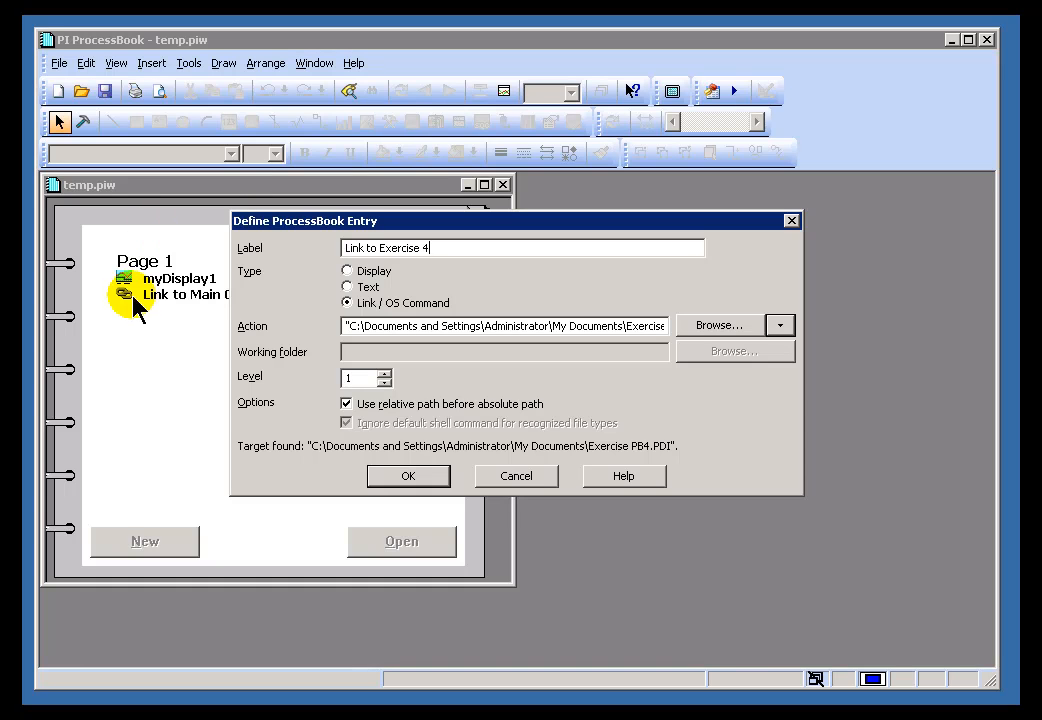
pyautogui.click(384, 373)
pyautogui.click(410, 478)
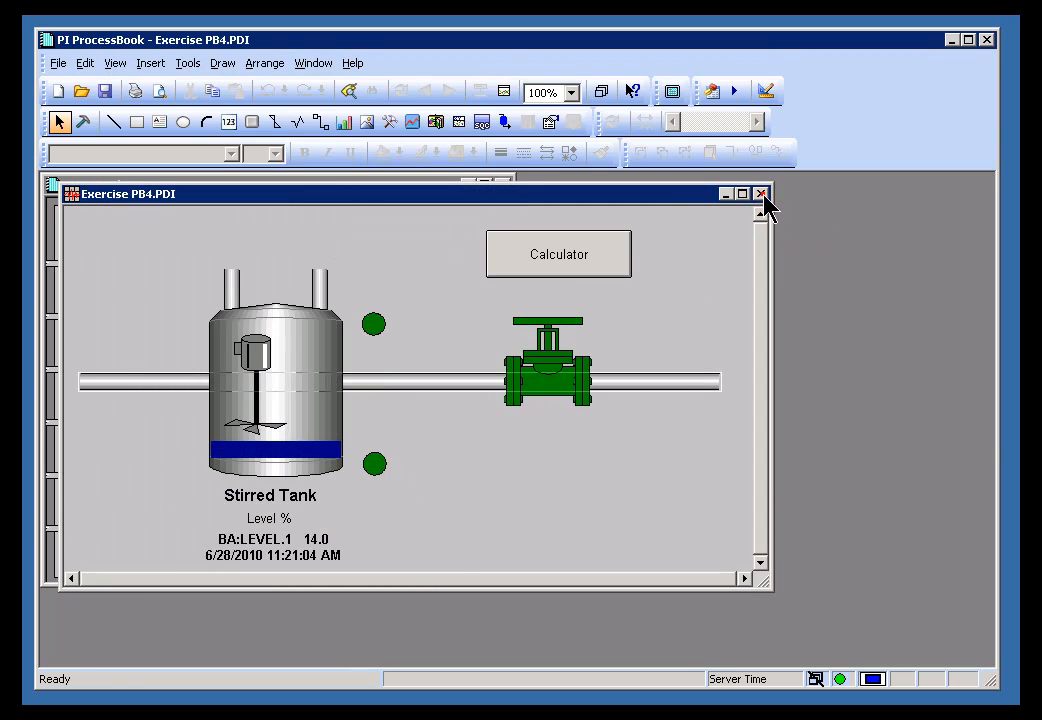
pyautogui.click(761, 194)
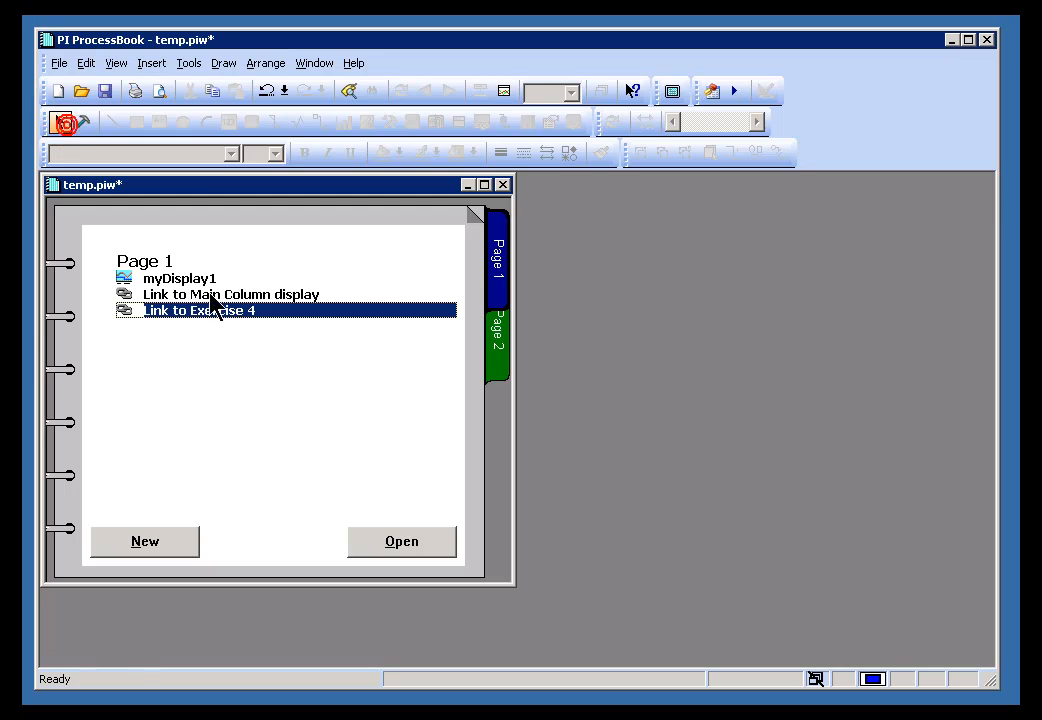
# - Select the two link entries and save temp.piw
pyautogui.click(160, 297)
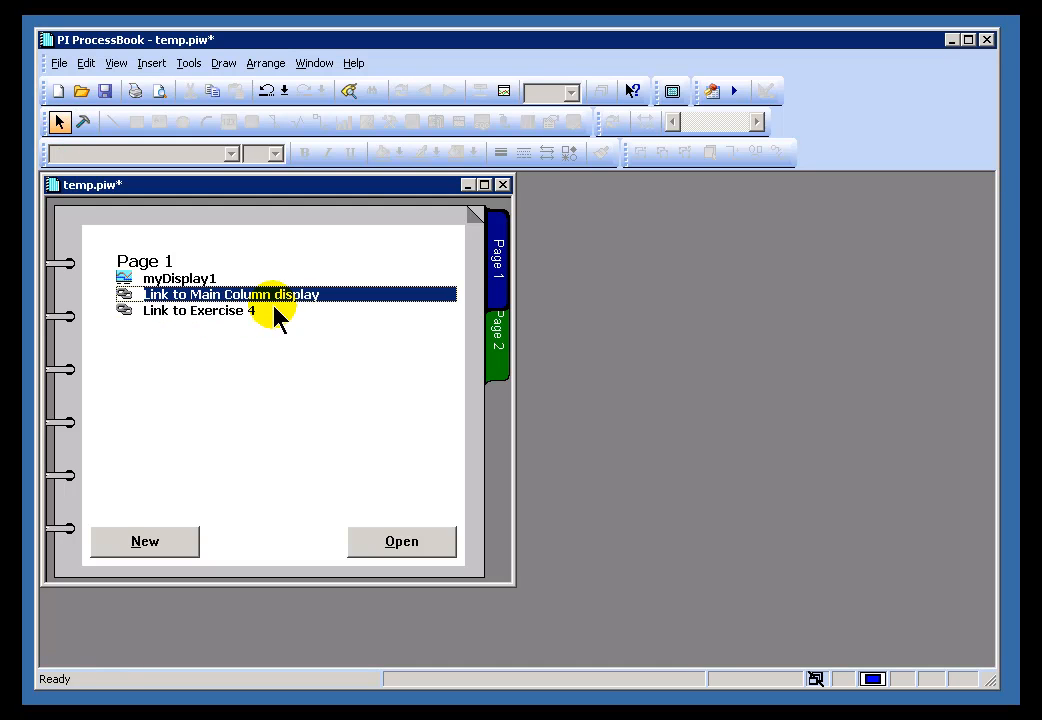
pyautogui.click(194, 318)
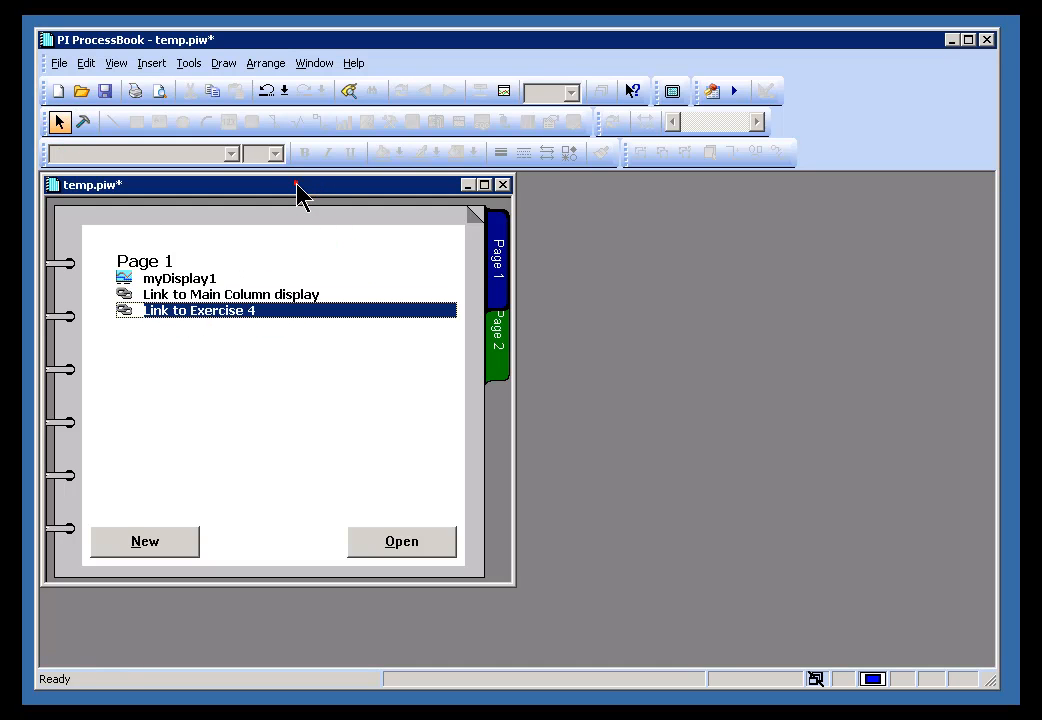
pyautogui.click(59, 63)
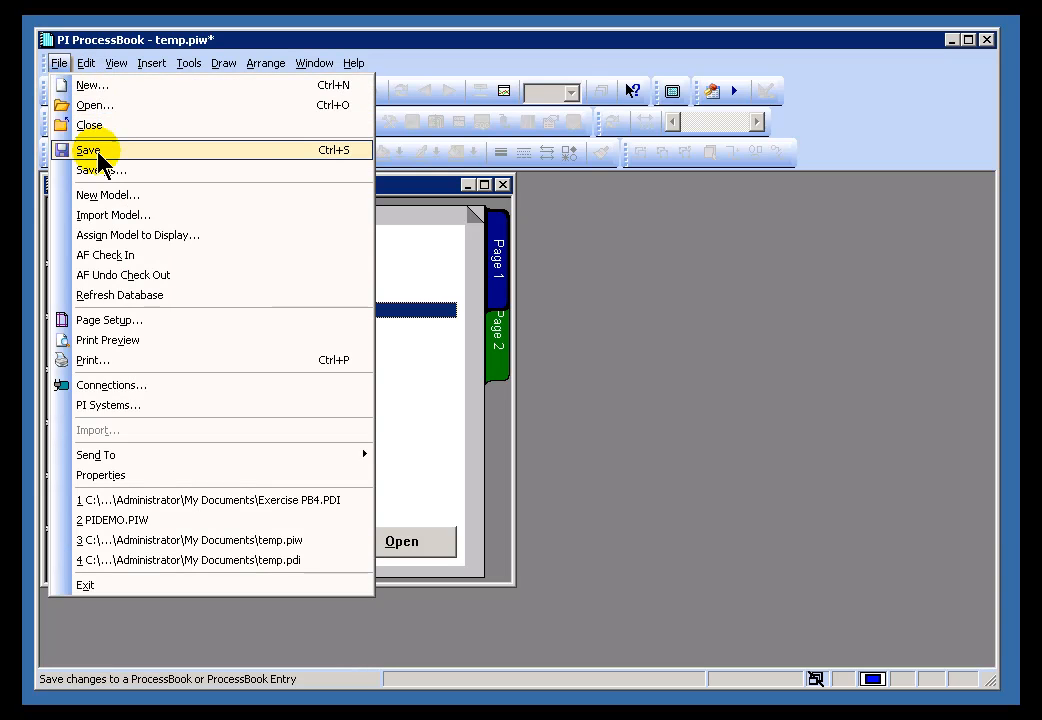
pyautogui.click(98, 151)
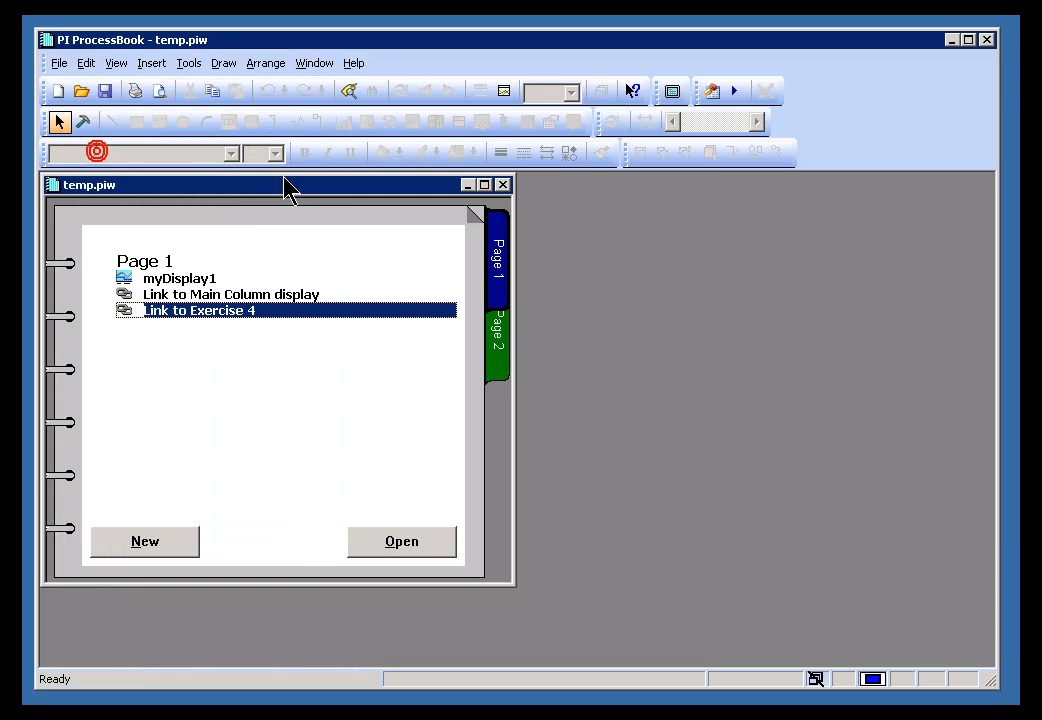
# - Test both links, opening and closing Main Column Bottom and Exercise PB4 in turn
pyautogui.doubleClick(205, 294)
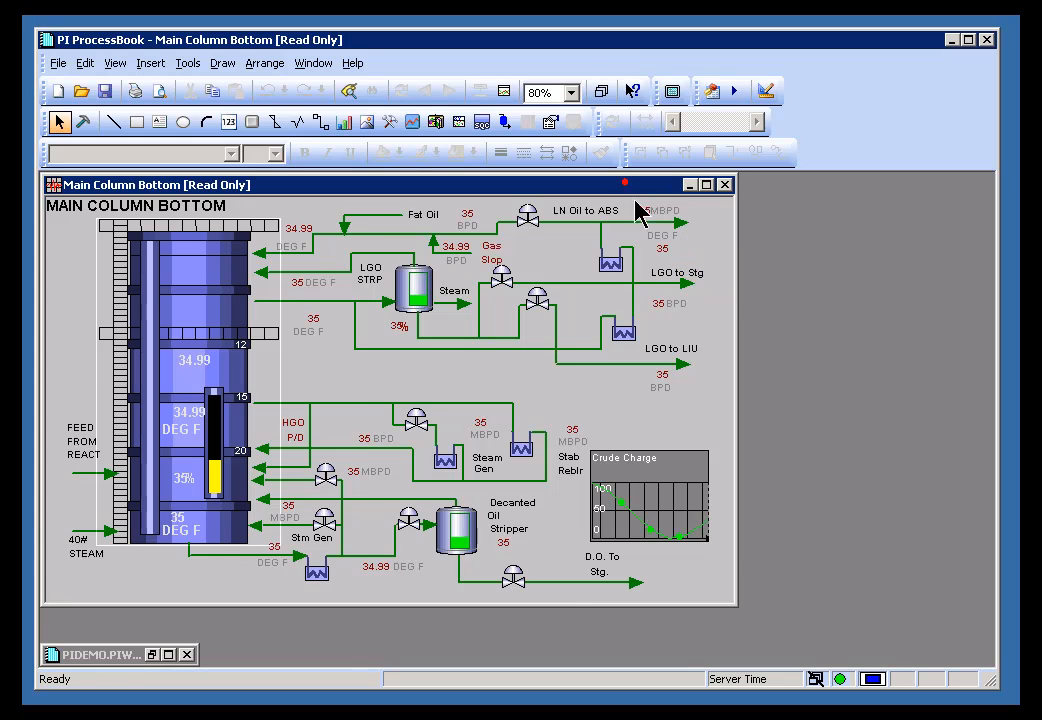
pyautogui.moveTo(625, 183); pyautogui.dragTo(743, 287)
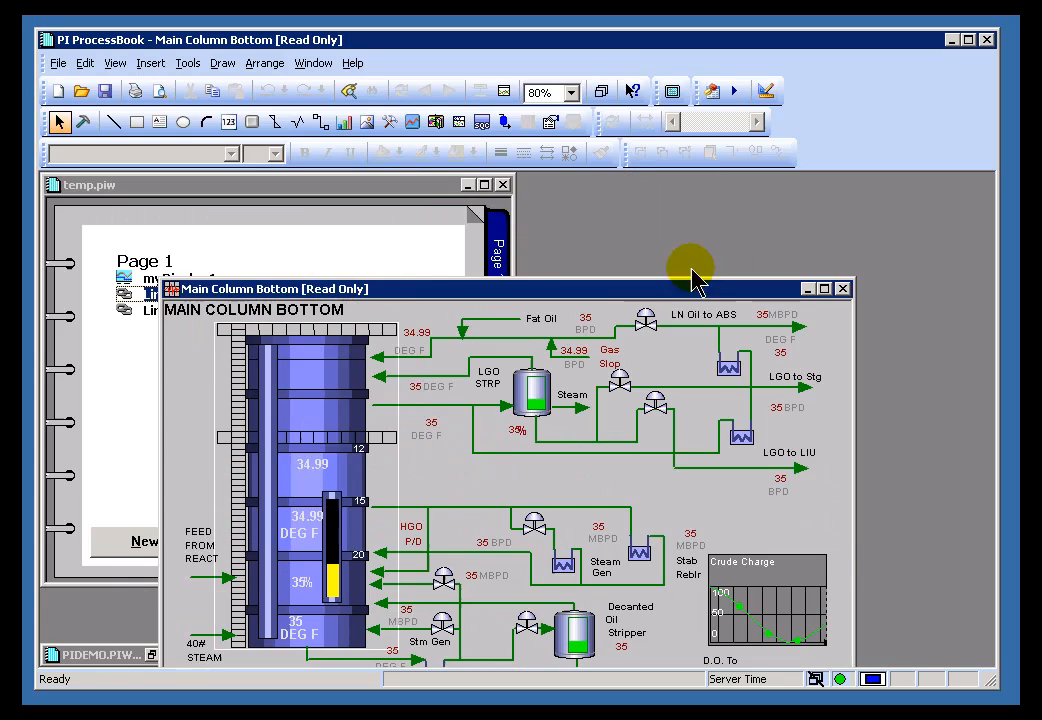
pyautogui.click(843, 290)
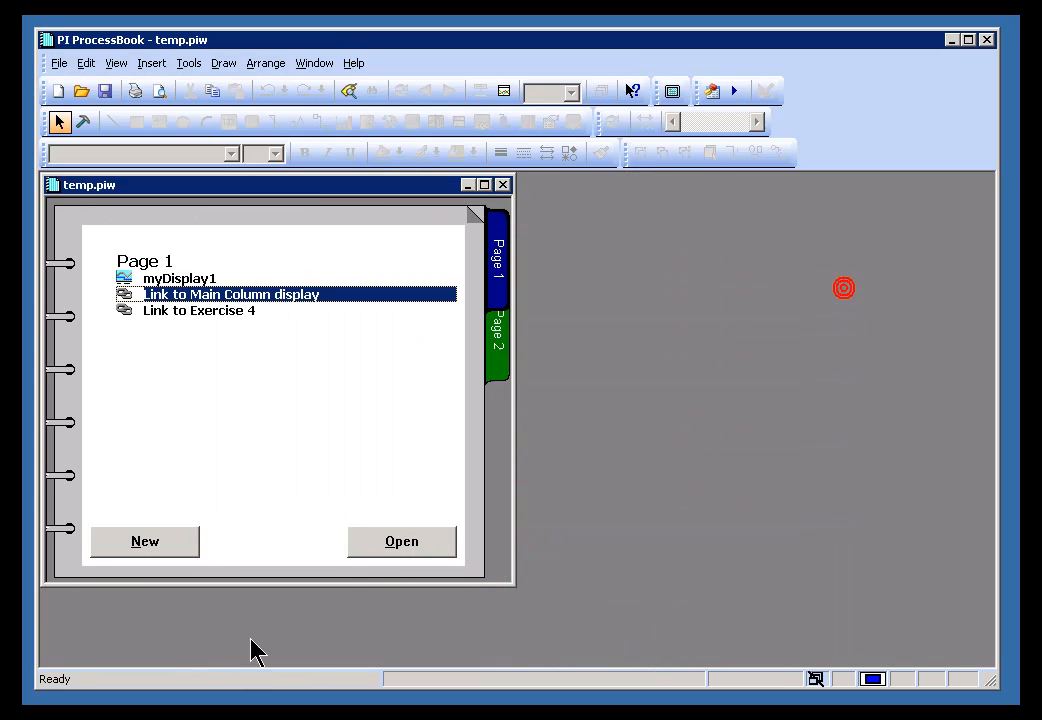
pyautogui.click(215, 310)
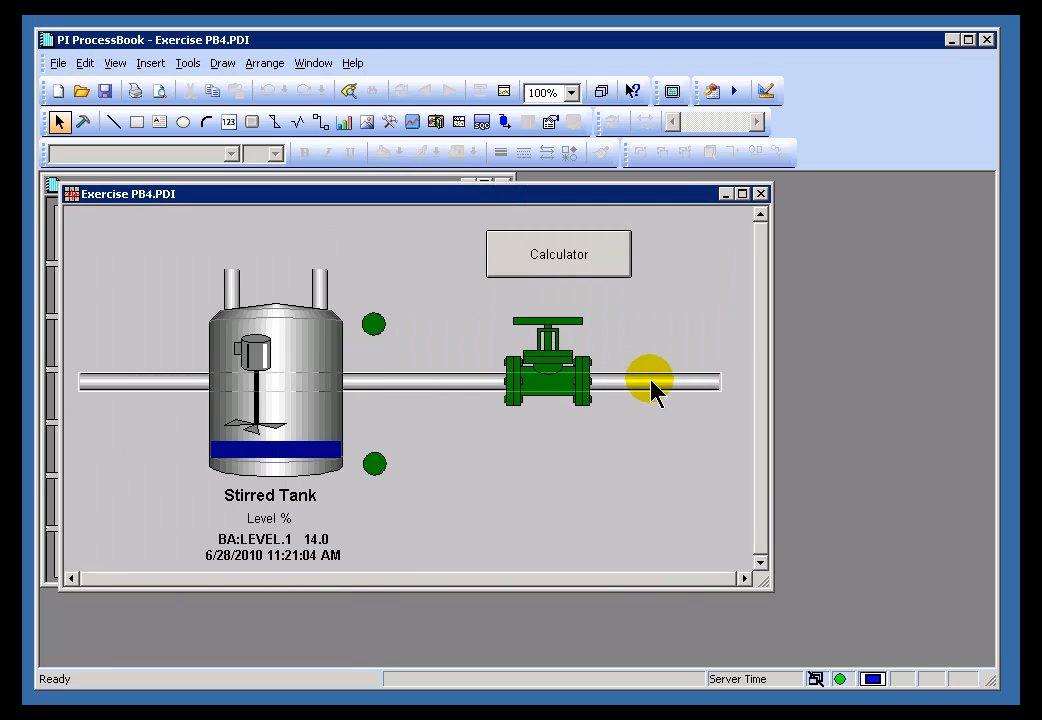
pyautogui.click(757, 190)
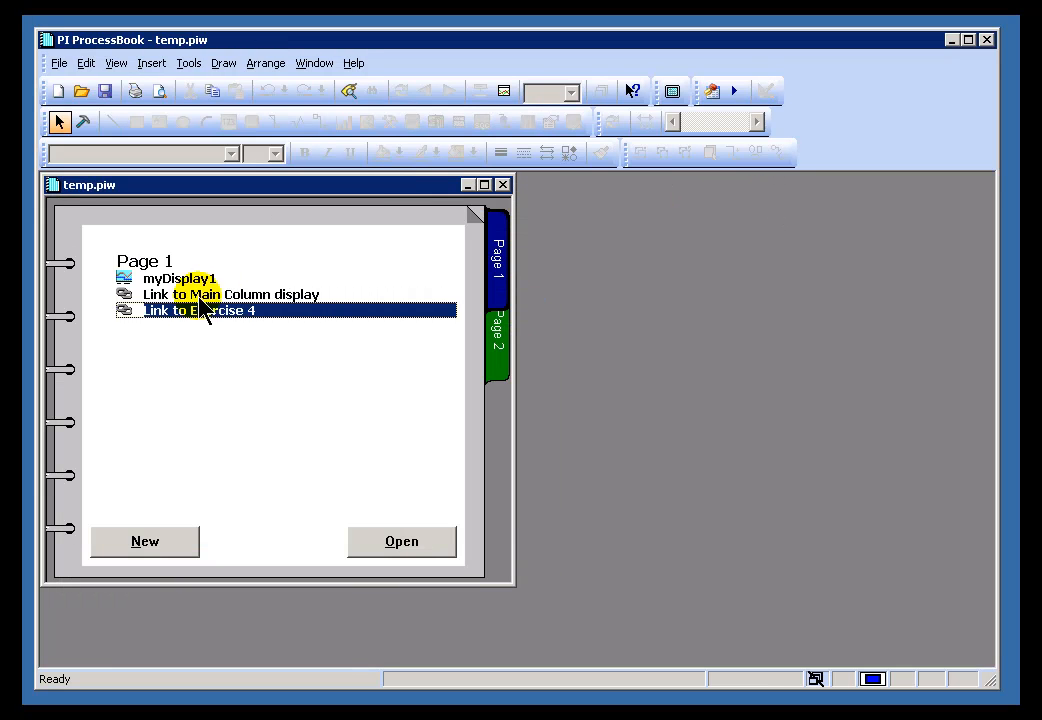
pyautogui.click(245, 294)
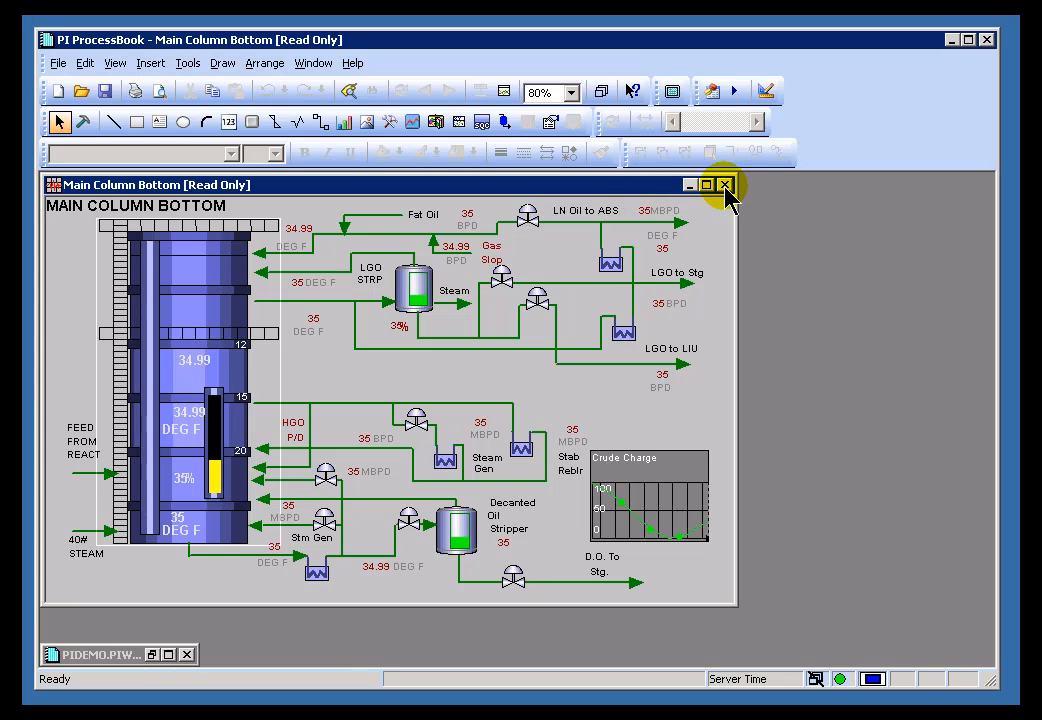
pyautogui.click(727, 185)
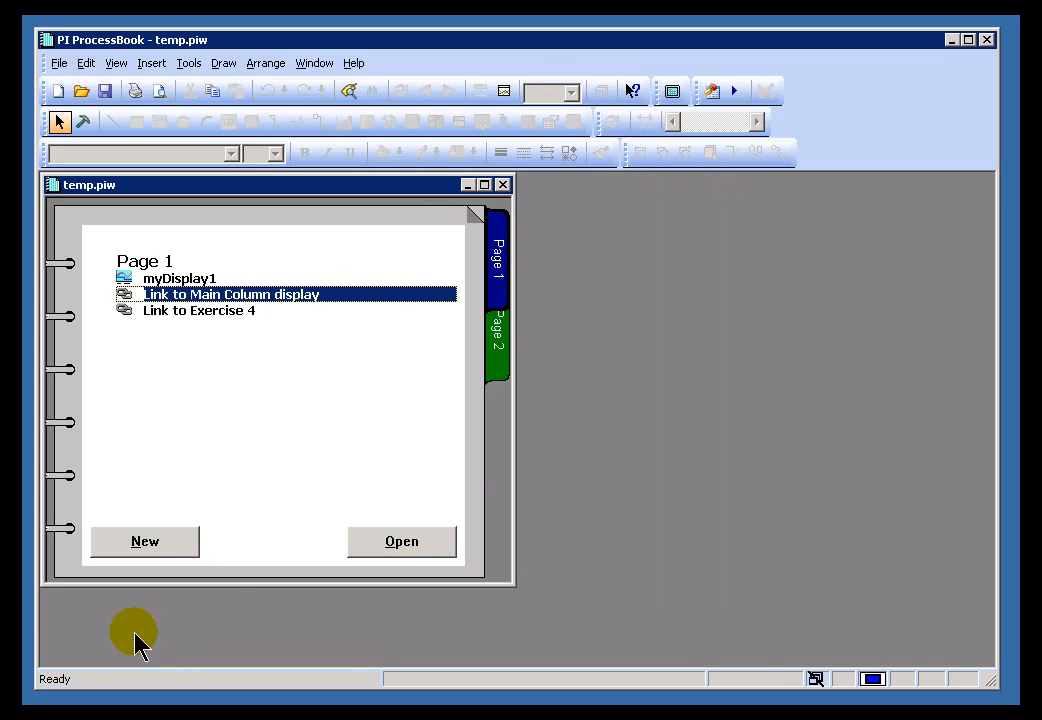